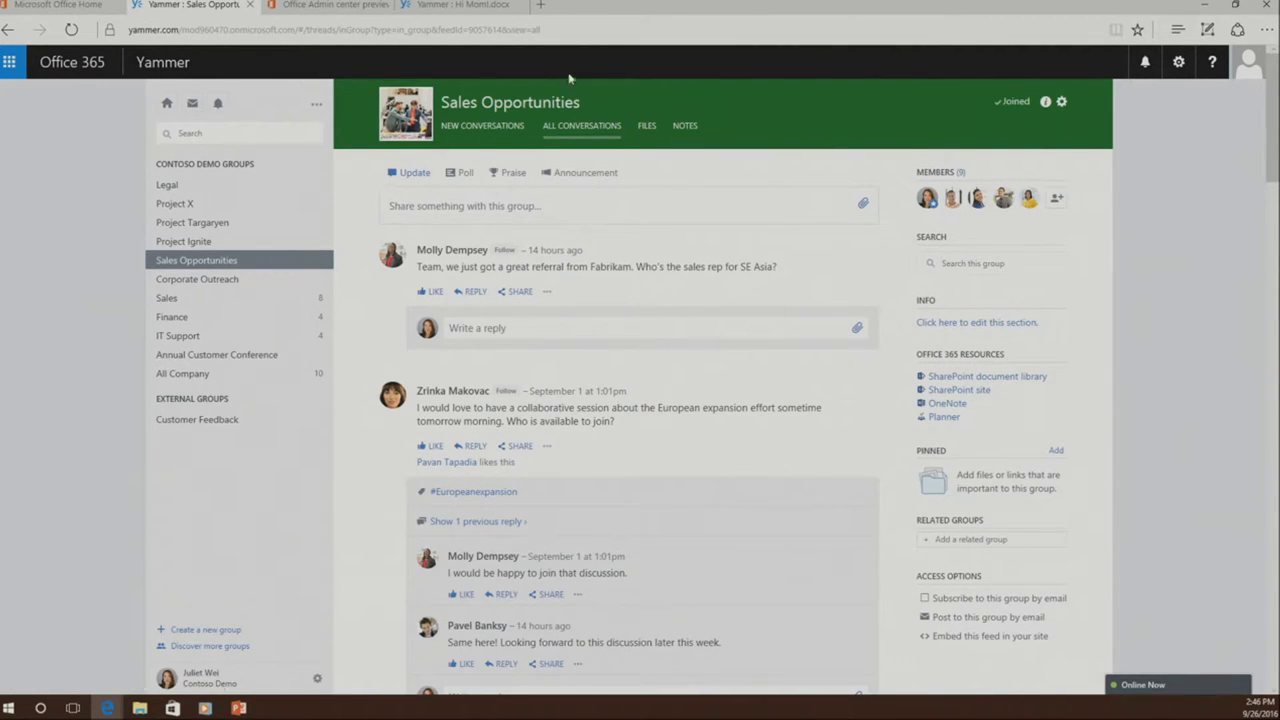
- Close the Hi Mom!.docx tab and open the group's document library, SharePoint site and OneNote notebook
click(524, 5)
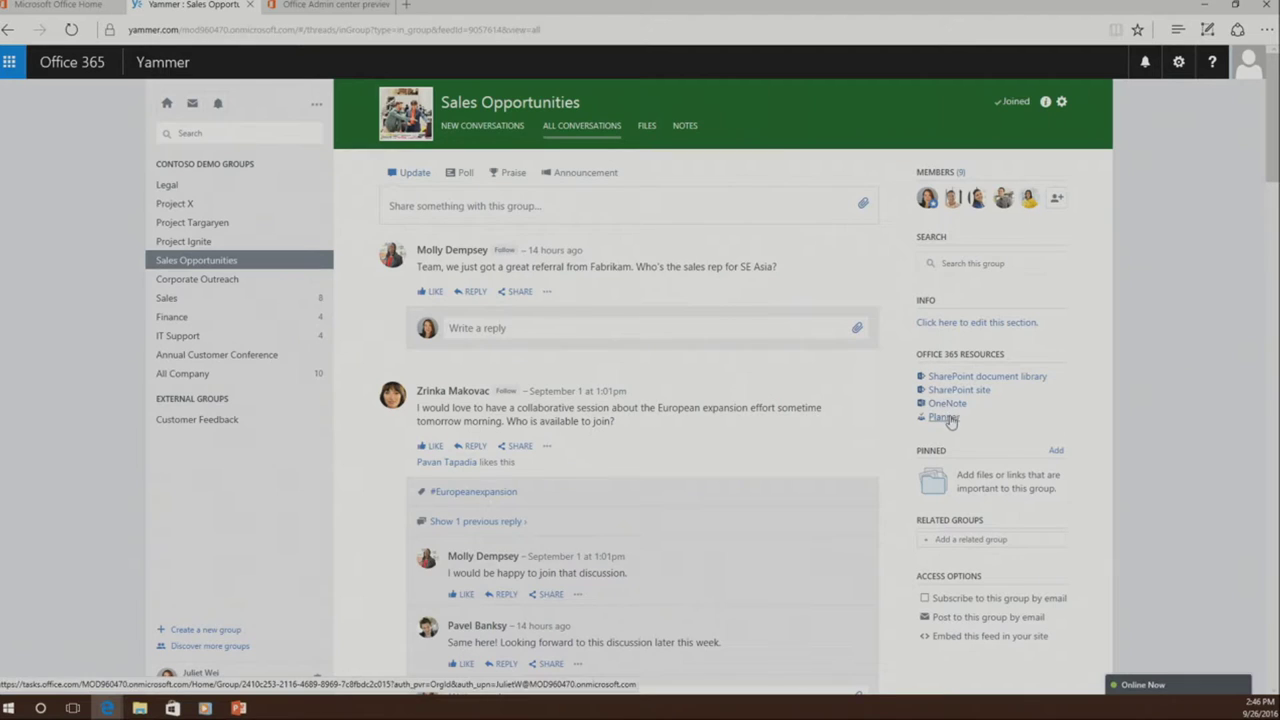
ctrl+click(1018, 380)
ctrl+click(972, 390)
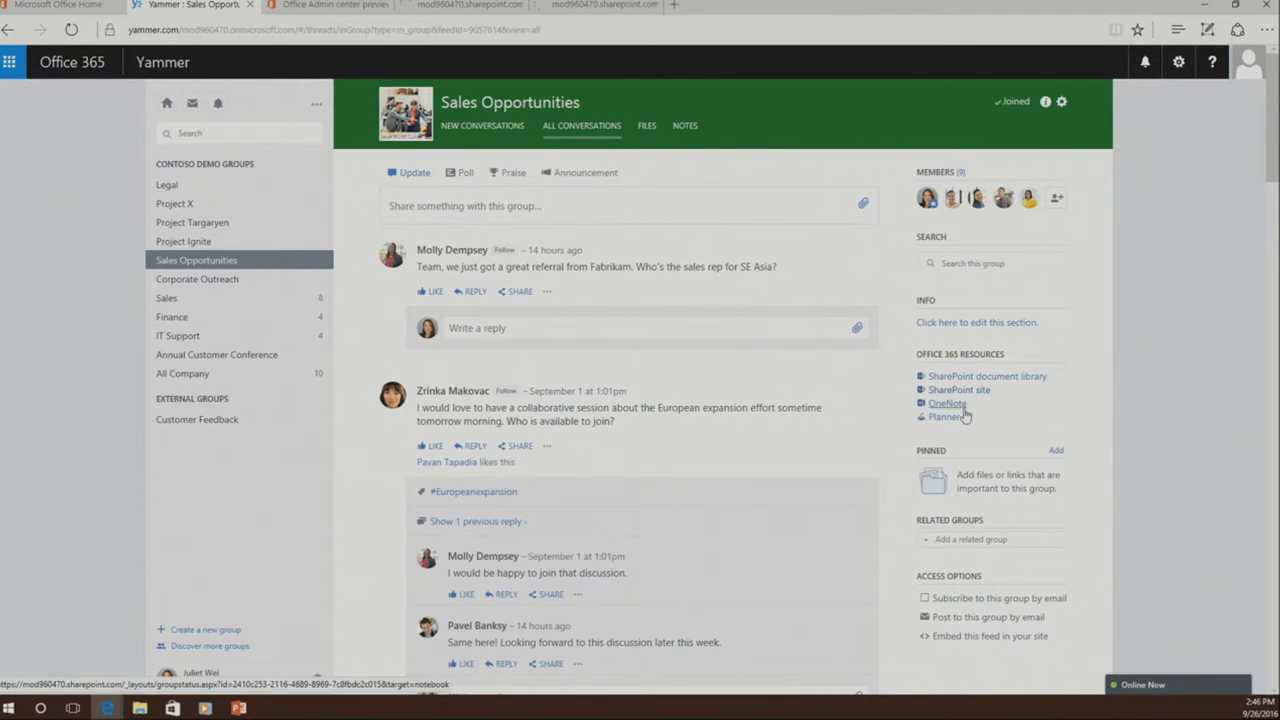
ctrl+click(955, 405)
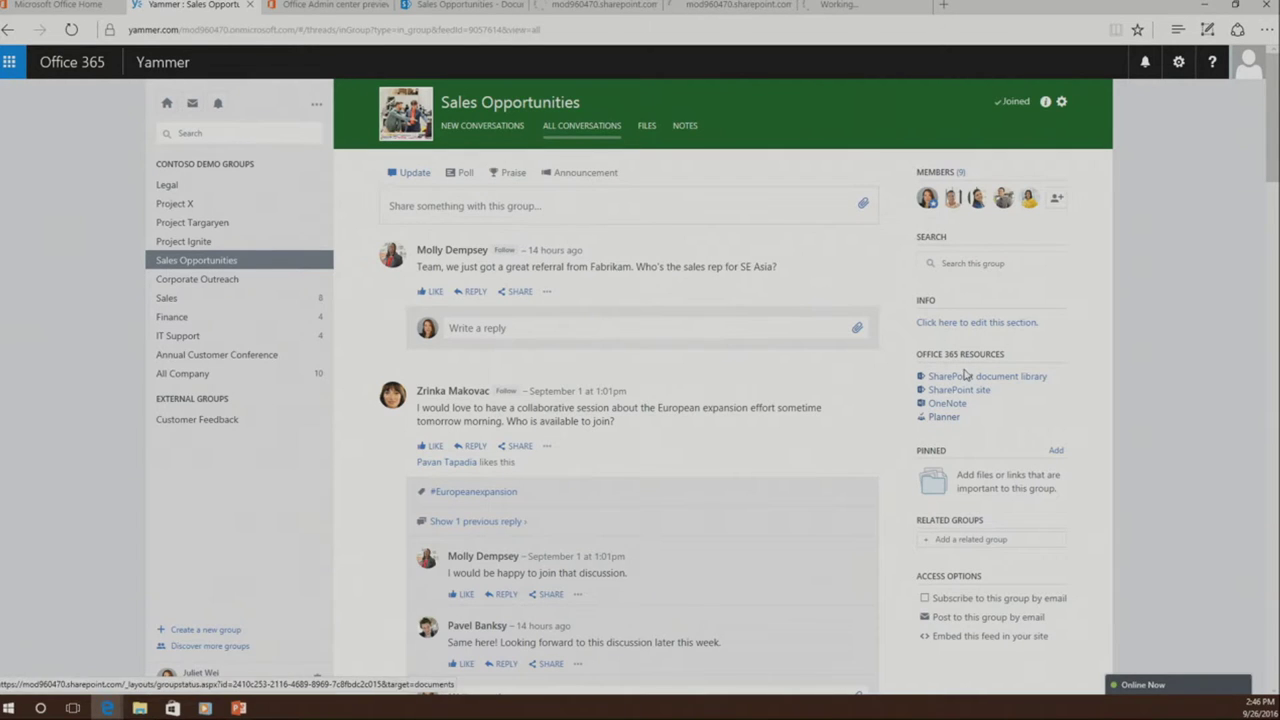
- In the group's document library, bring up the actions for AllUp Focus Group and Historical Costs.xlsx
click(440, 8)
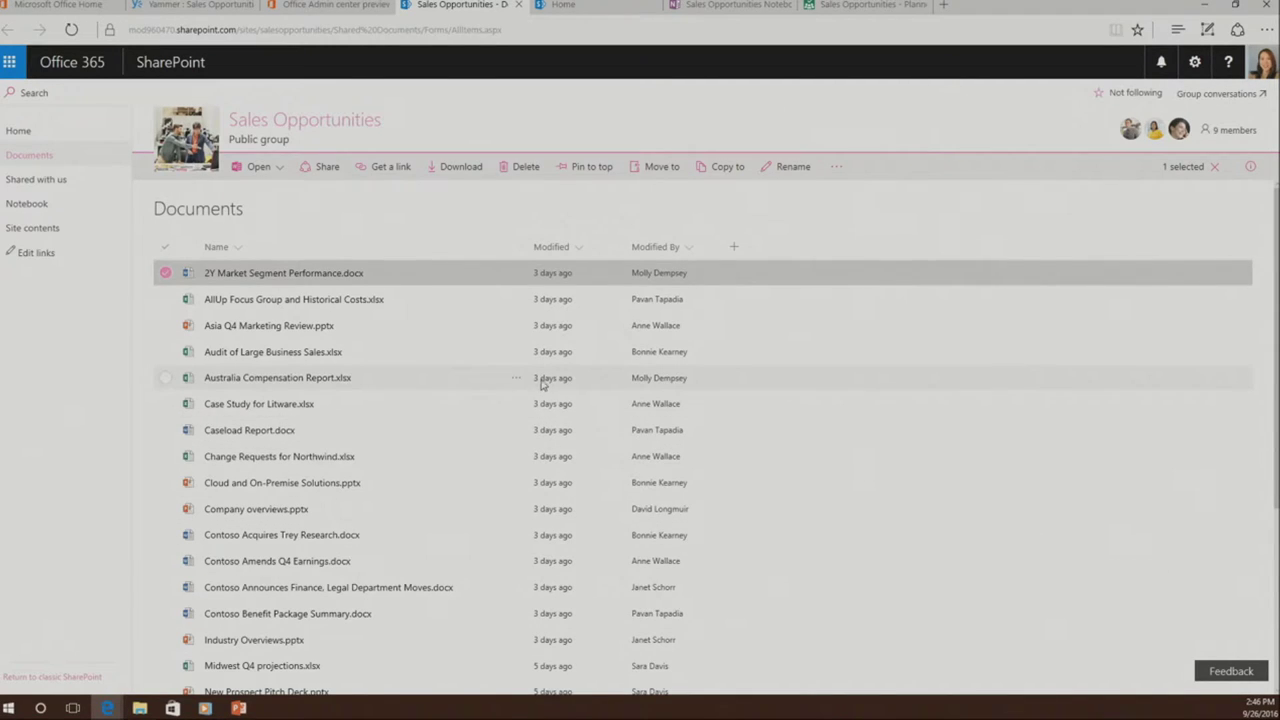
scroll(541, 386, down, 3)
scroll(543, 384, down, 2)
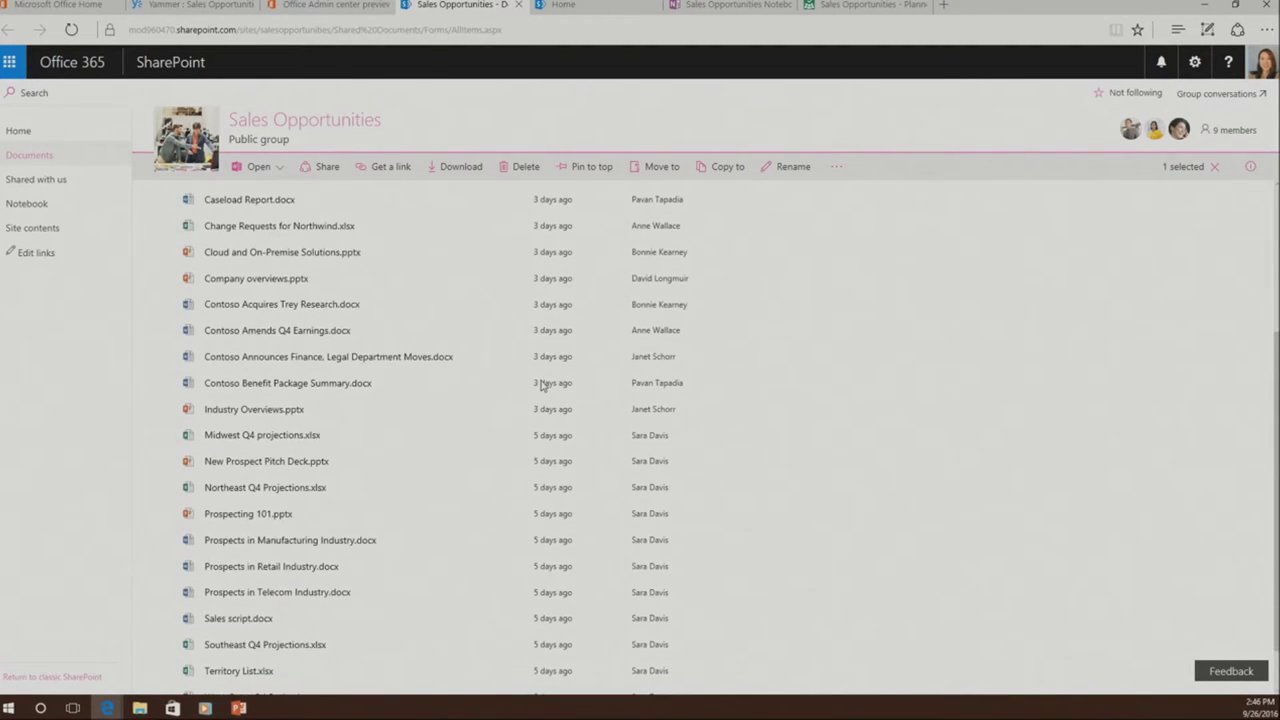
scroll(543, 383, up, 5)
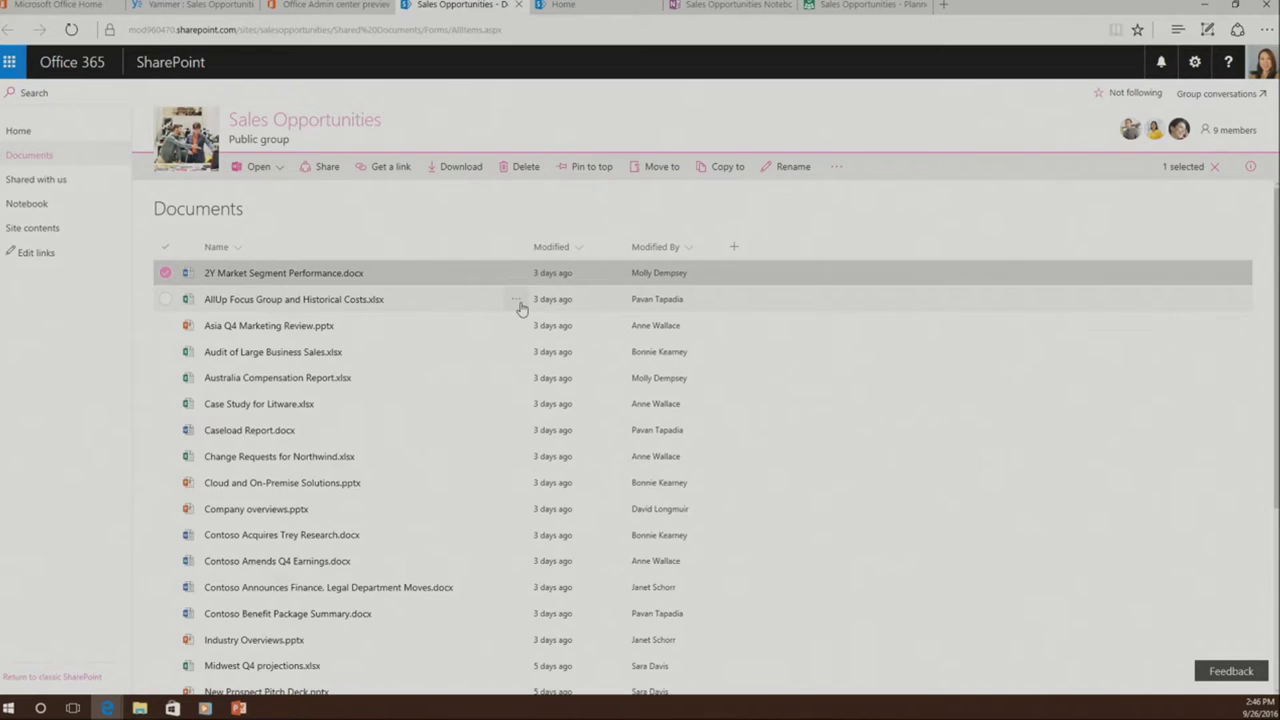
right_click(524, 306)
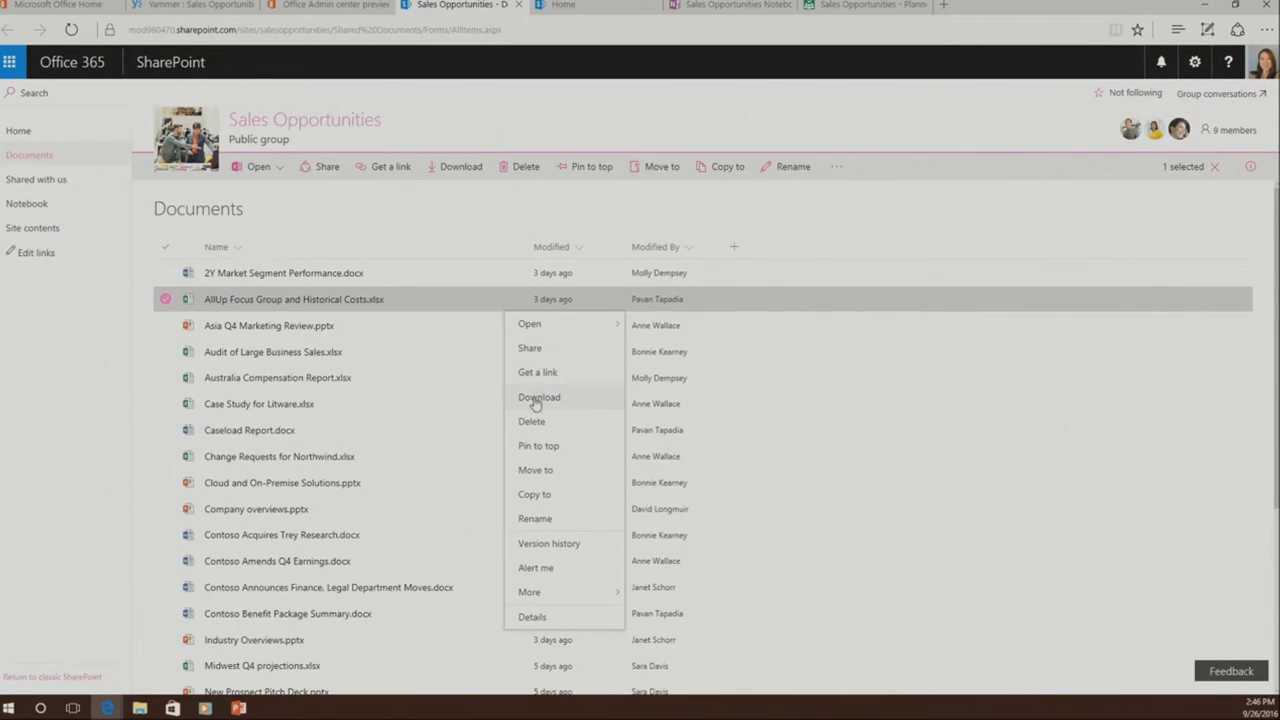
mouse_move(576, 594)
- Add Project Targaryen as an invitee to share the workbook, close the dialog unsent, and return to Yammer
click(560, 352)
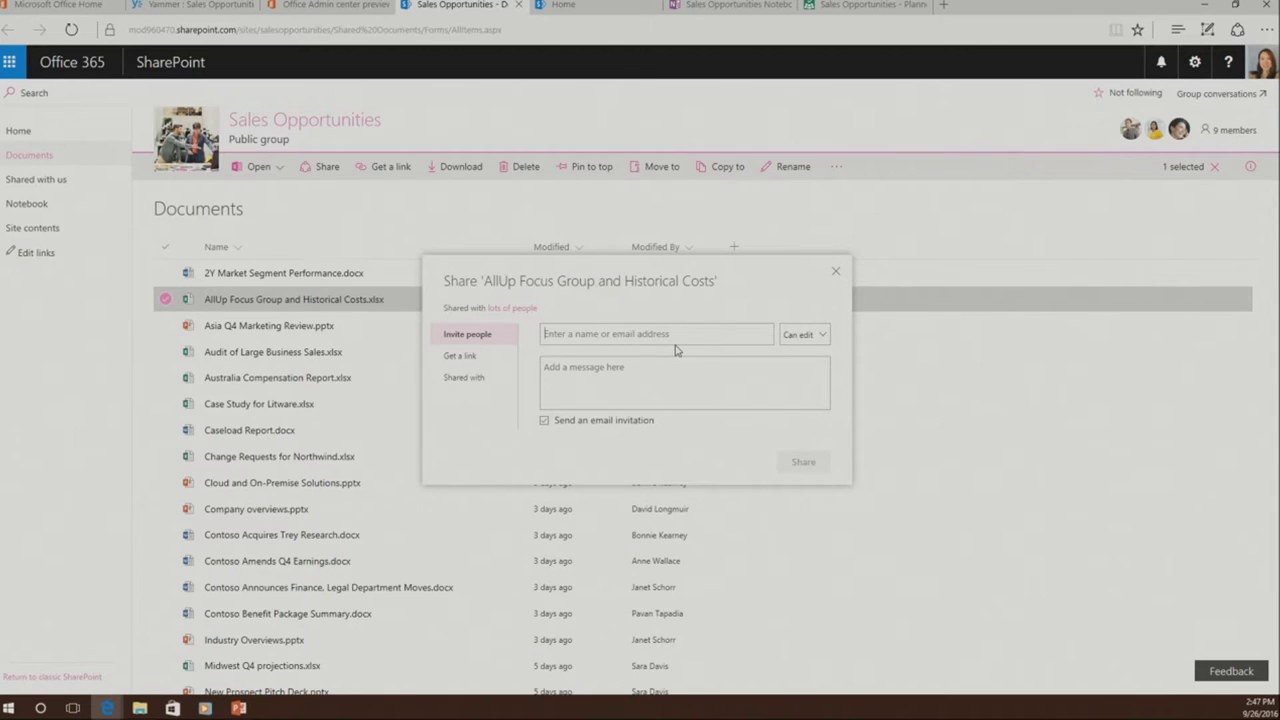
text(Project tar)
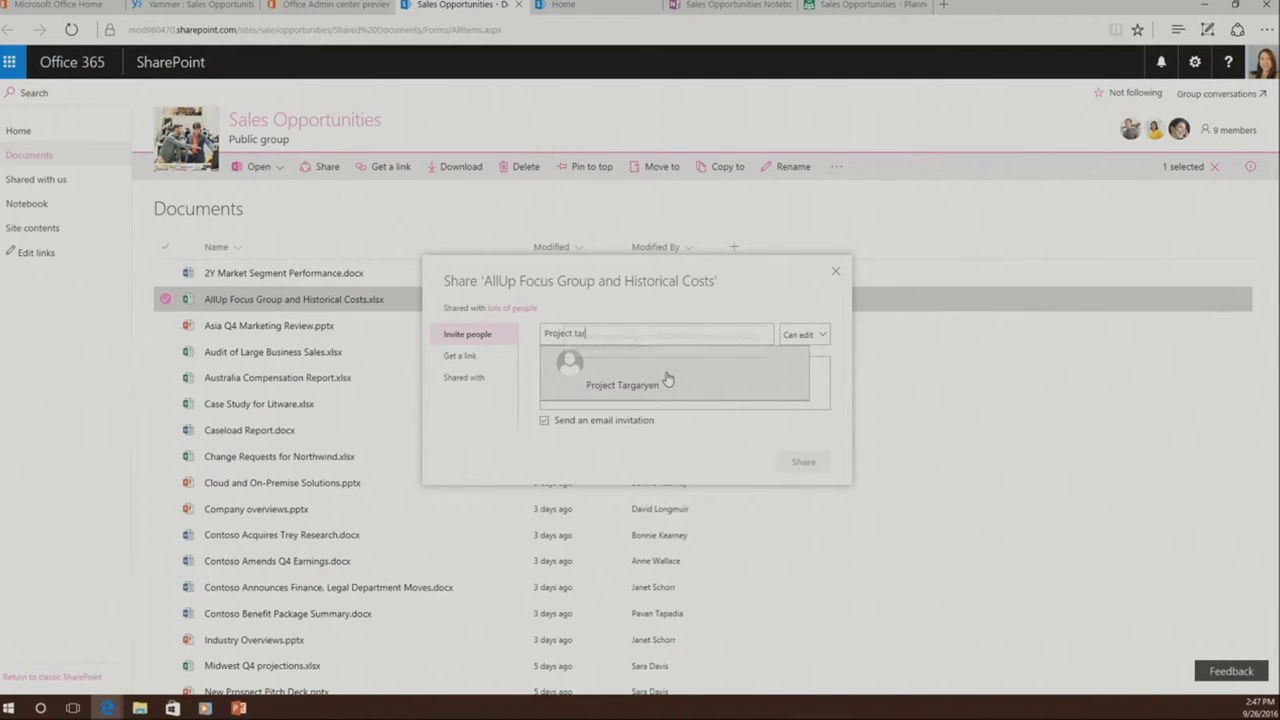
click(668, 378)
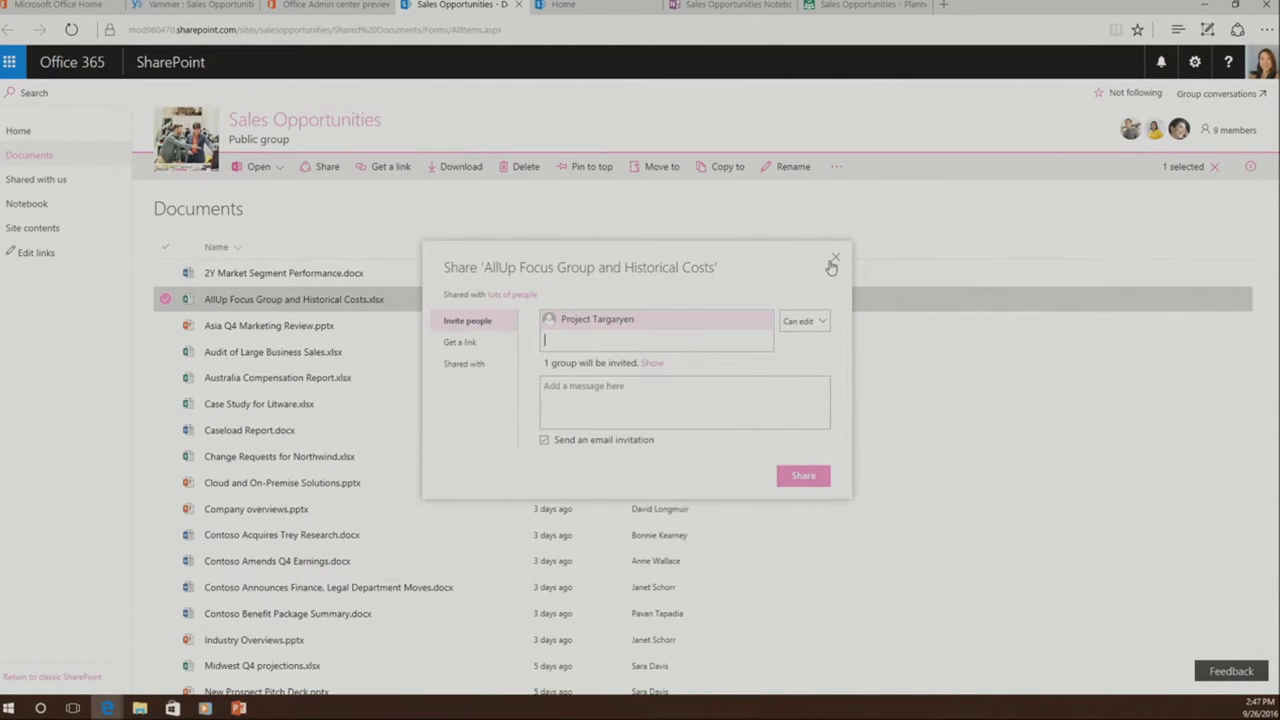
click(833, 263)
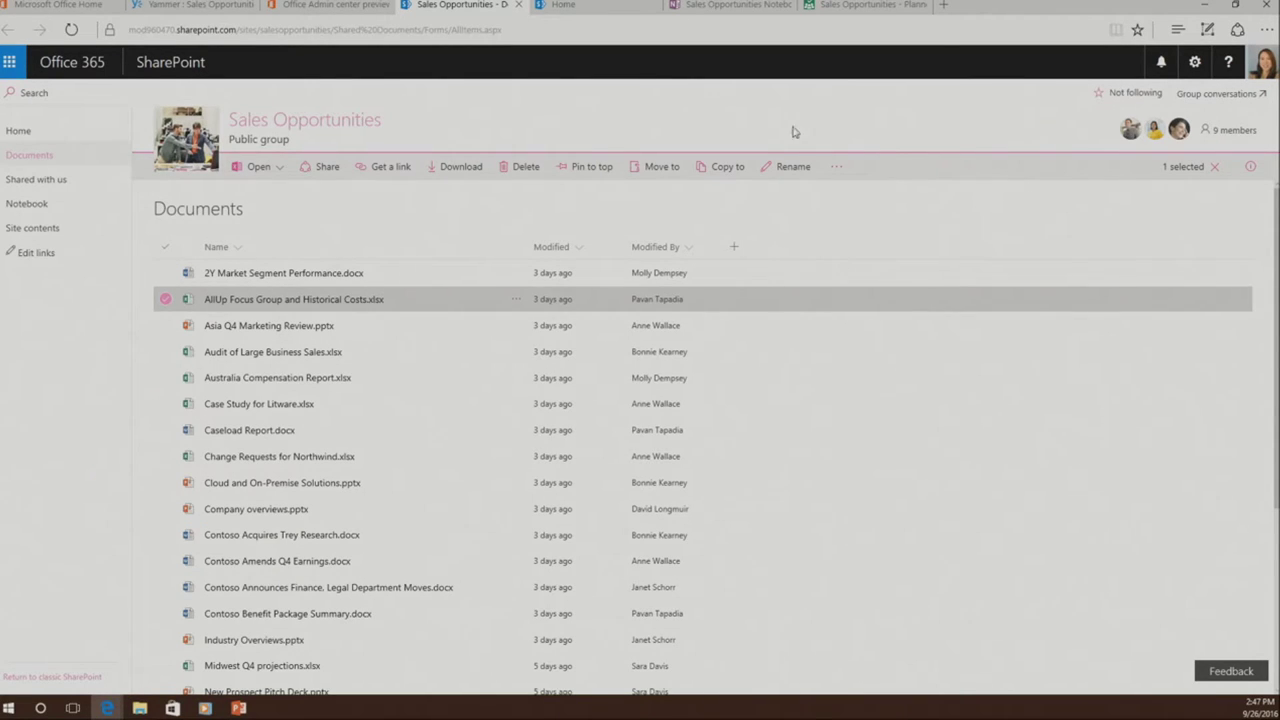
click(227, 10)
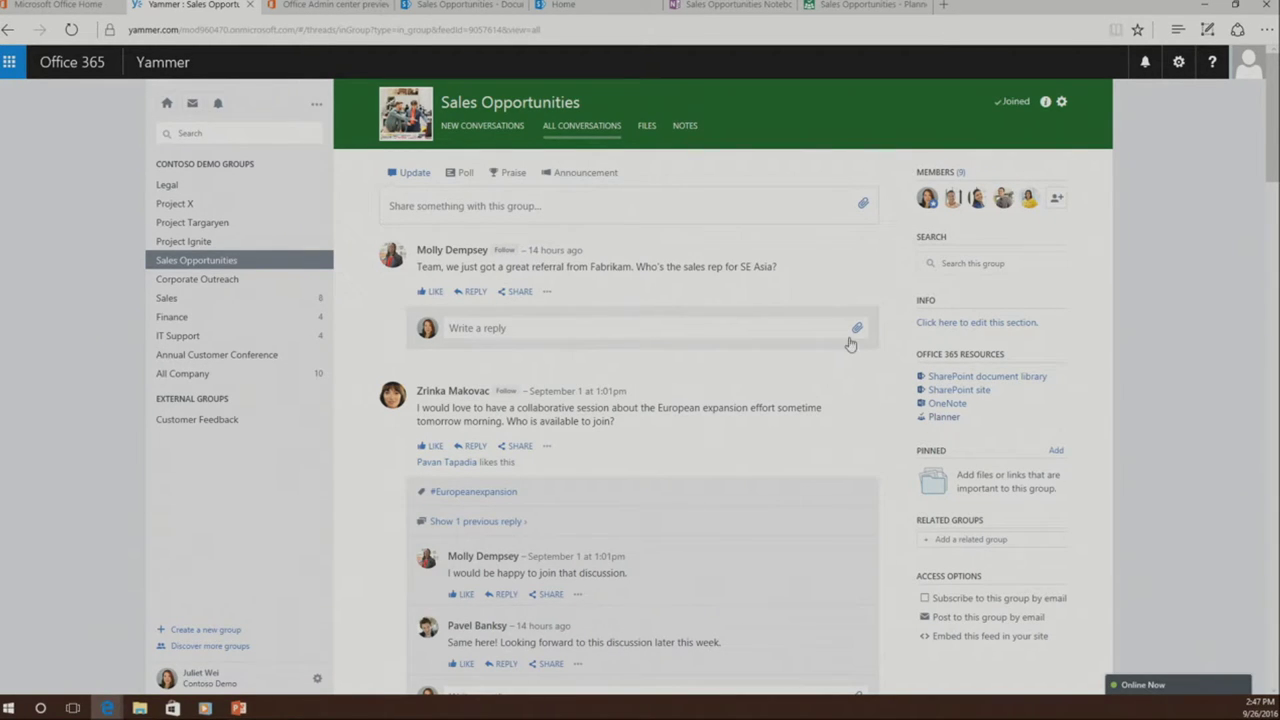
- Reply to the Fabrikam referral post and browse OneDrive groups for an attachment, cancelling without attaching
click(856, 329)
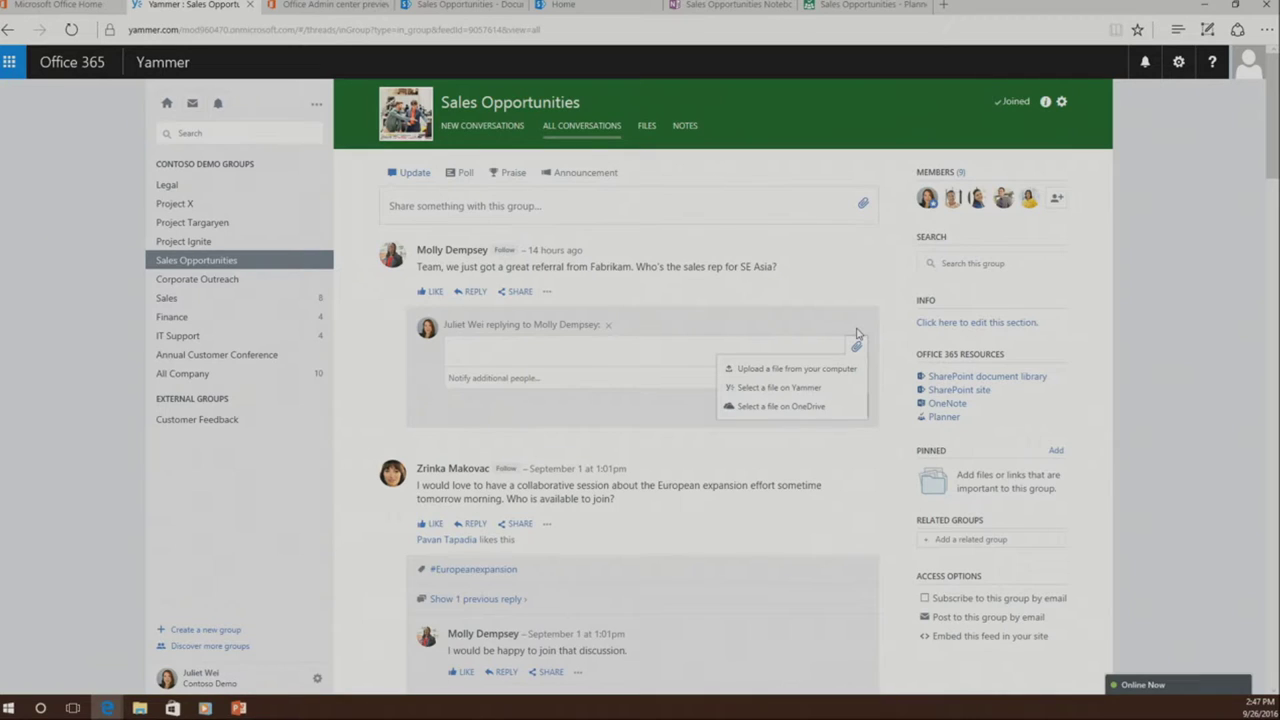
click(848, 410)
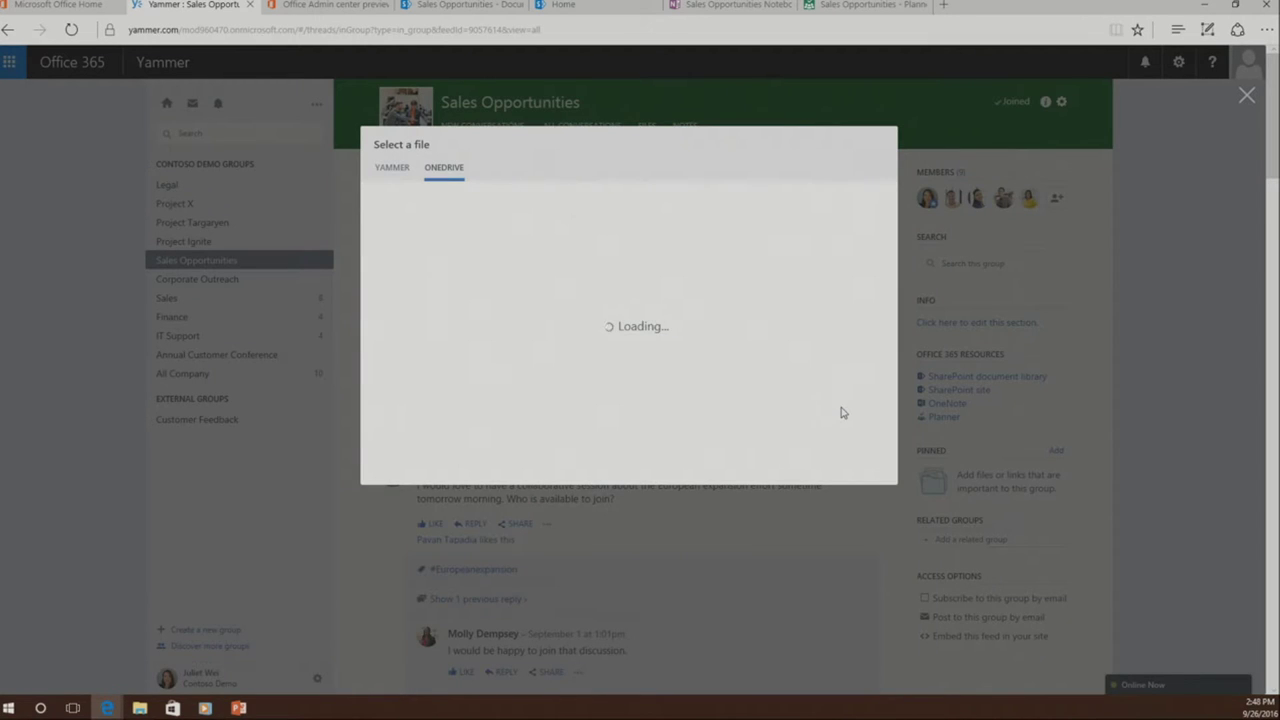
scroll(432, 355, up, 2)
scroll(424, 344, up, 1)
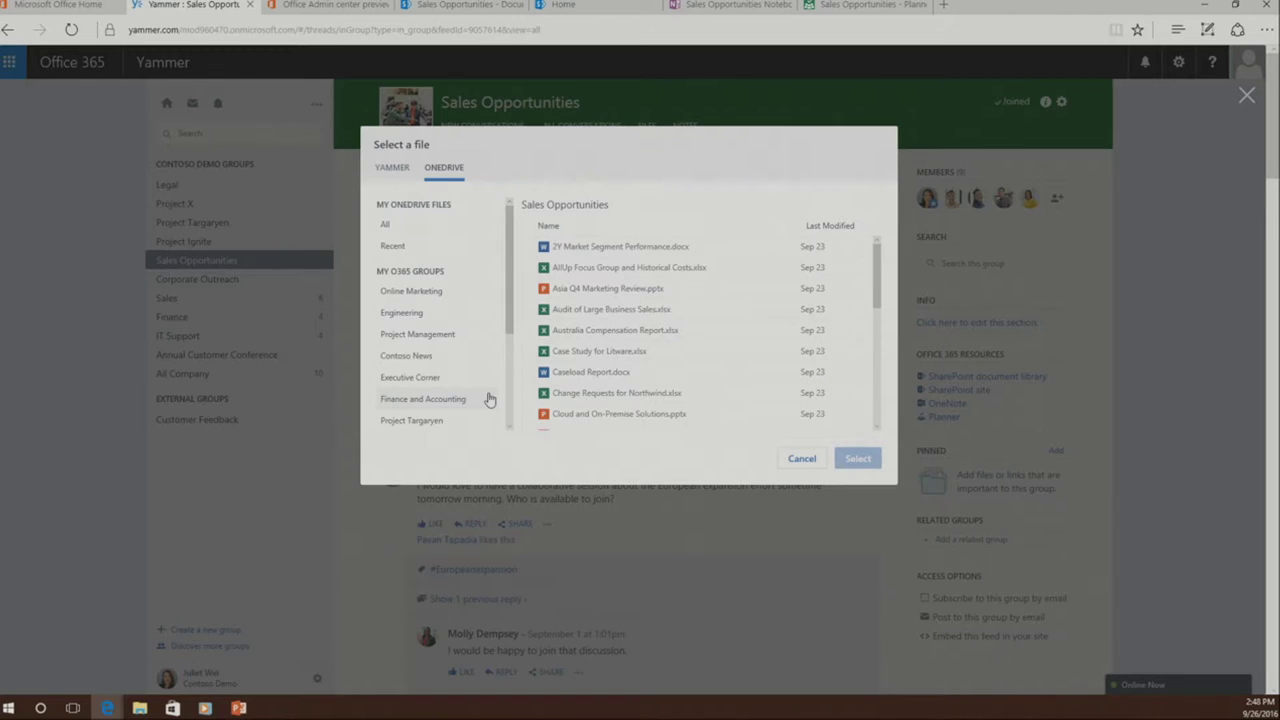
scroll(487, 399, down, 1)
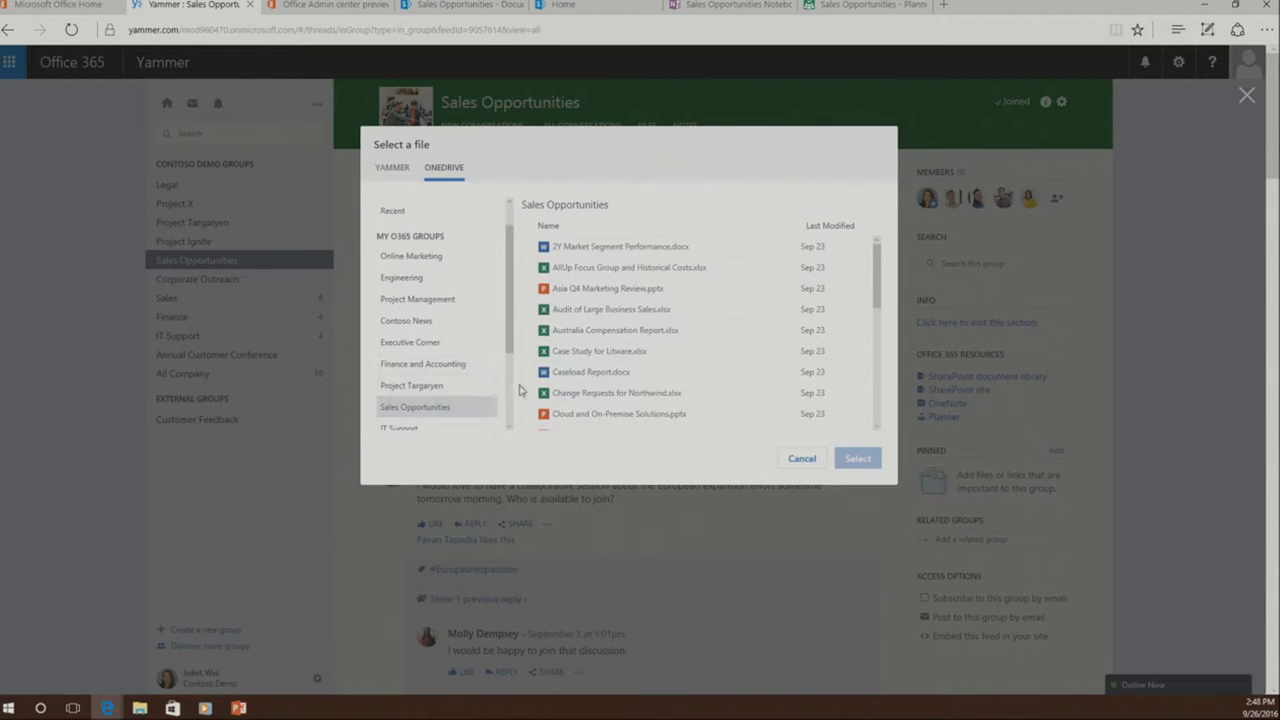
scroll(472, 390, down, 1)
scroll(470, 386, down, 2)
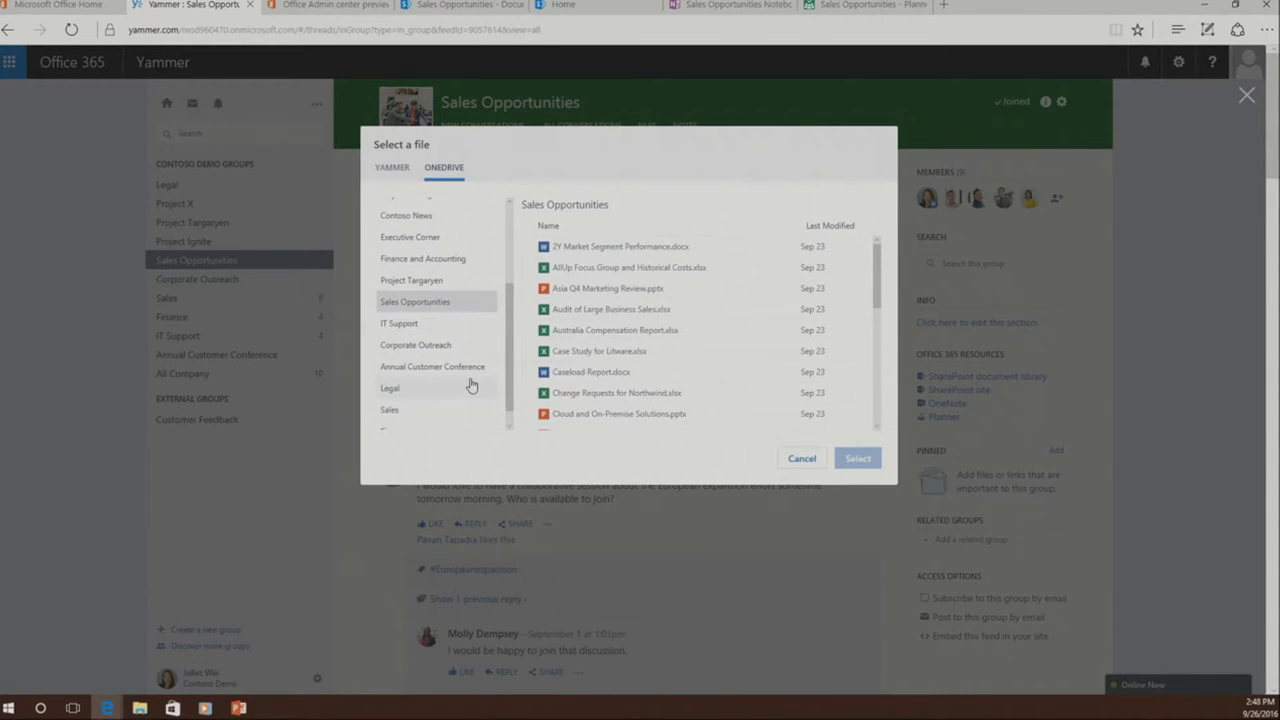
scroll(472, 385, down, 1)
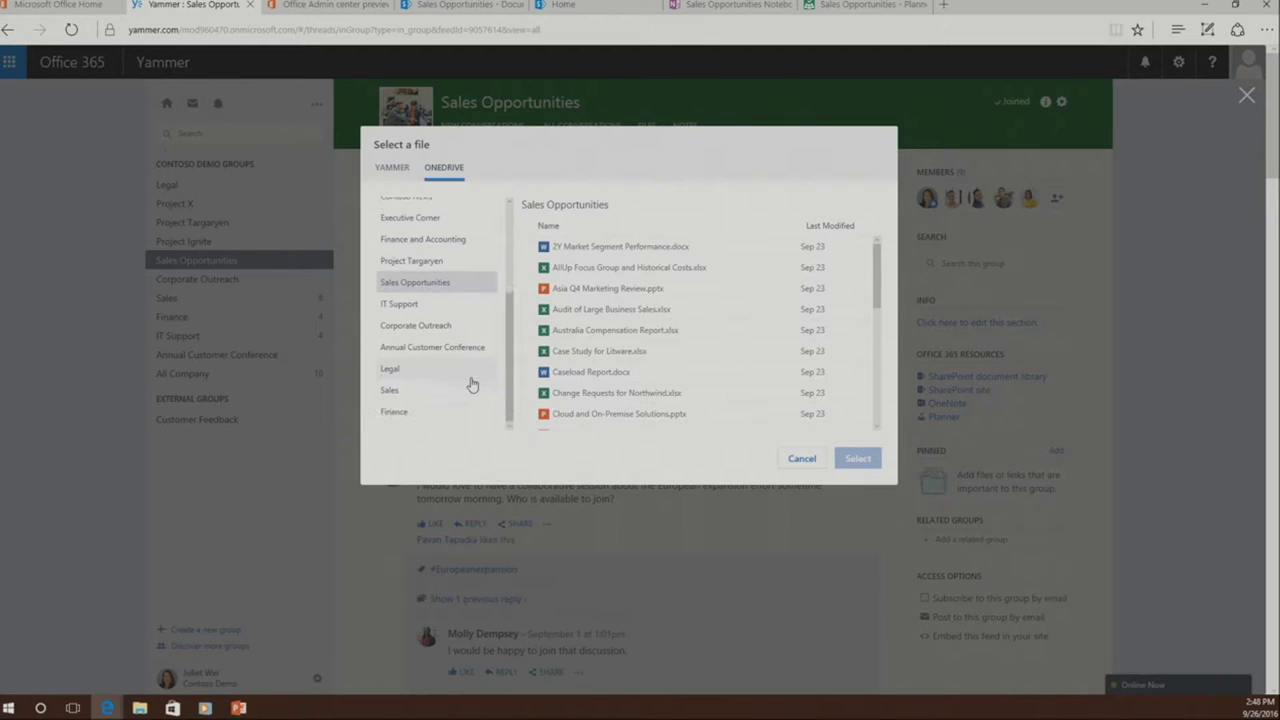
scroll(637, 371, down, 5)
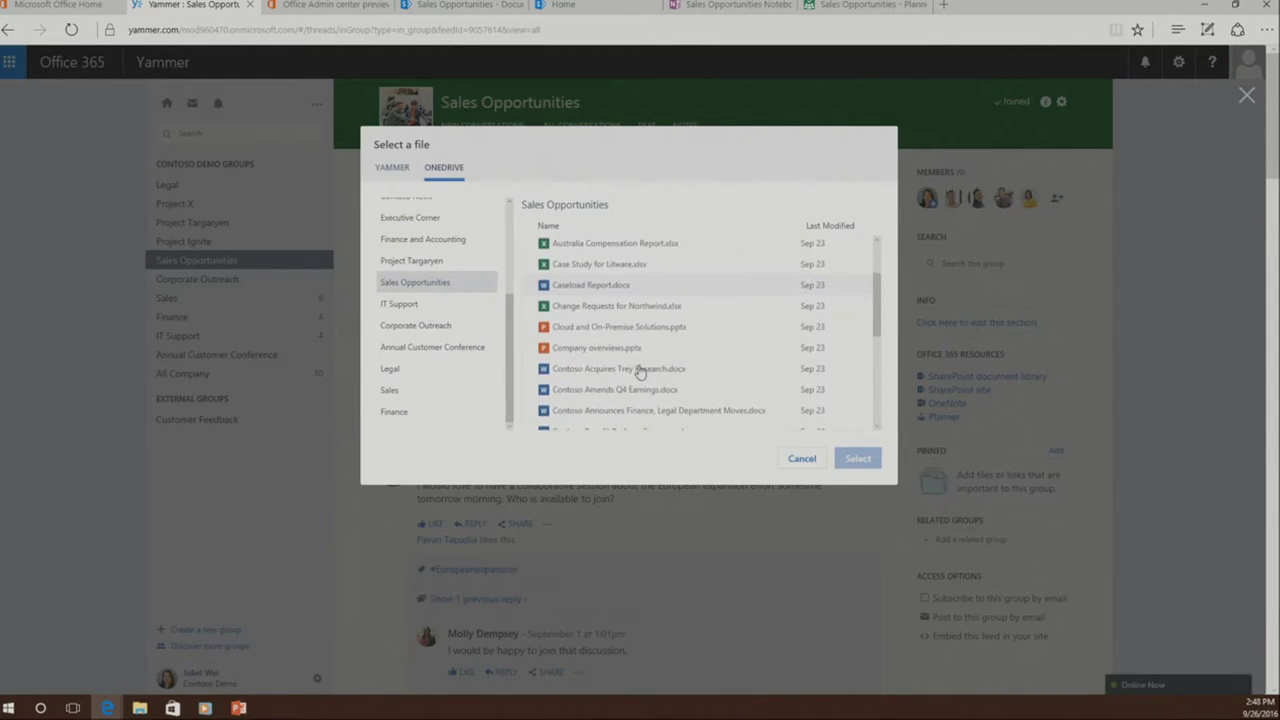
scroll(637, 371, up, 5)
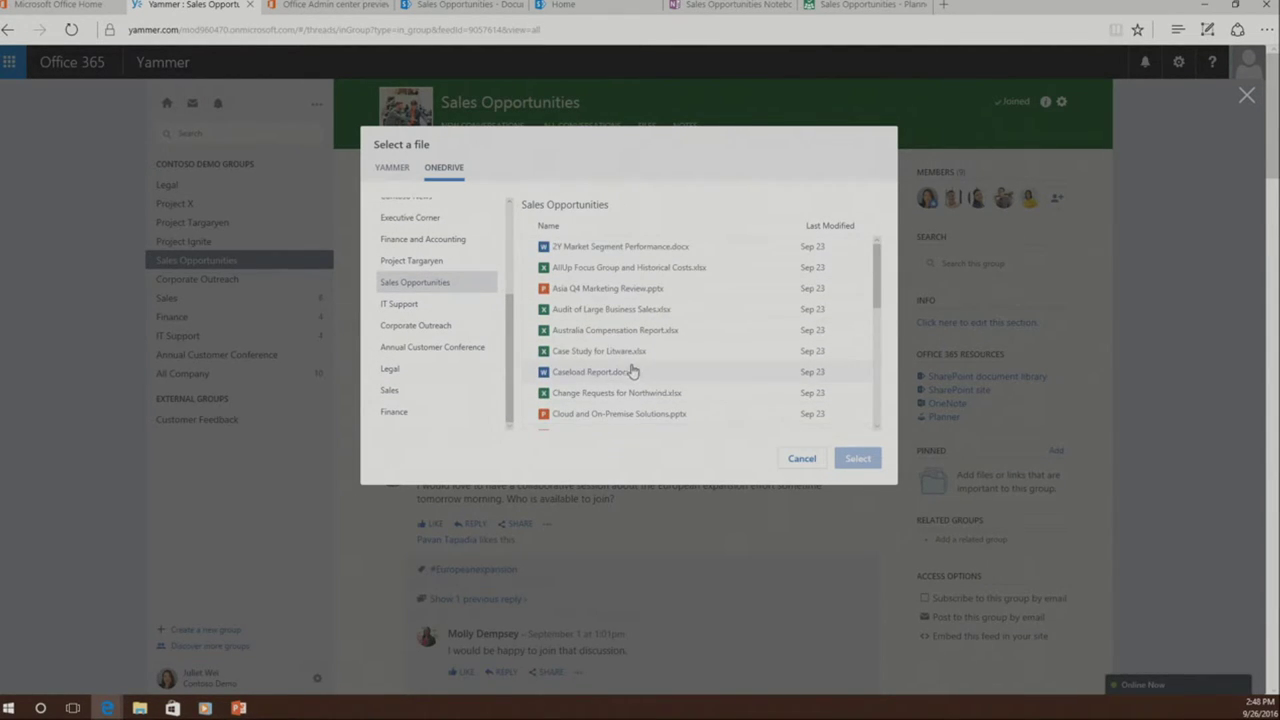
scroll(443, 341, up, 2)
scroll(443, 341, up, 3)
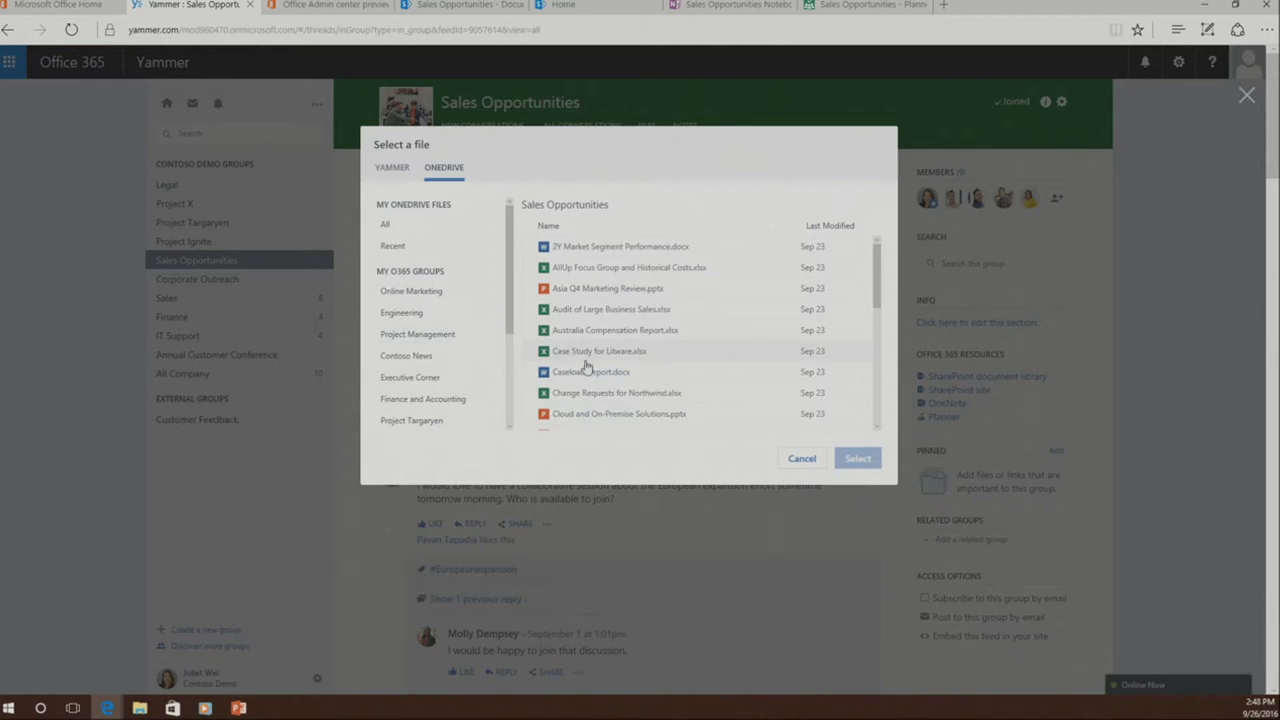
click(802, 459)
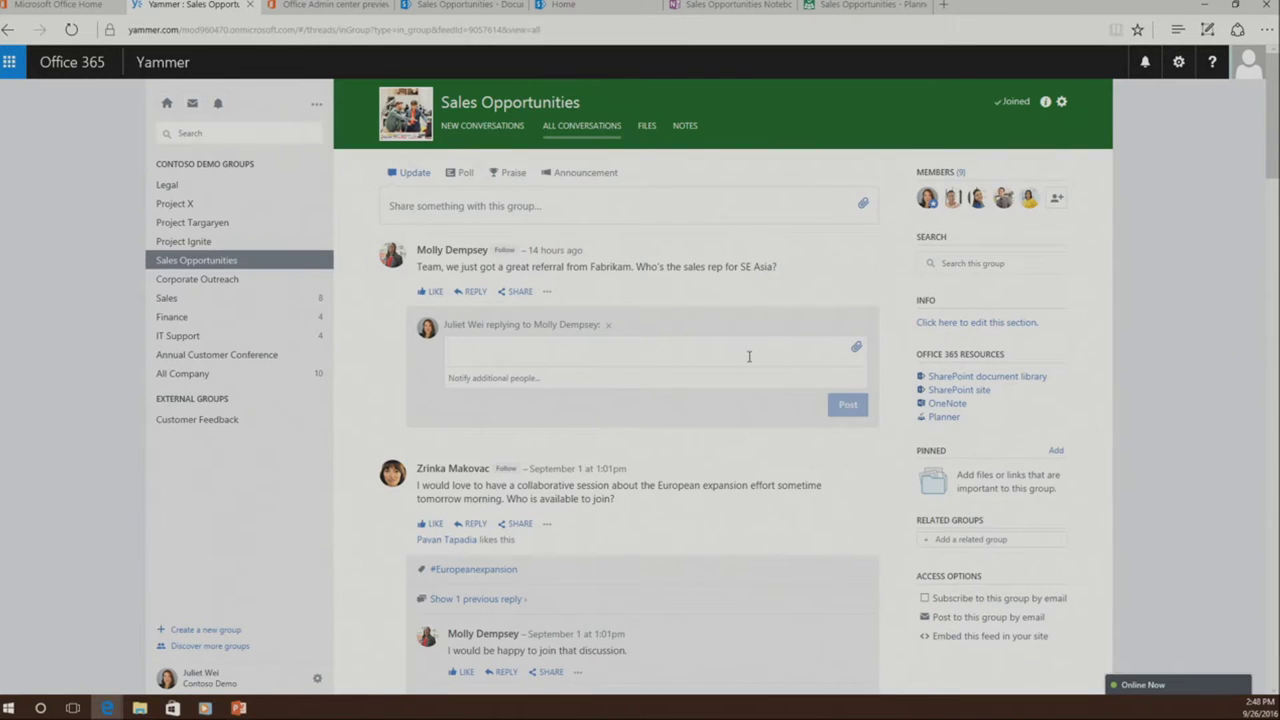
- Browse the Yammer and OneDrive files for the reply, cancel, and switch to the SharePoint home
click(856, 347)
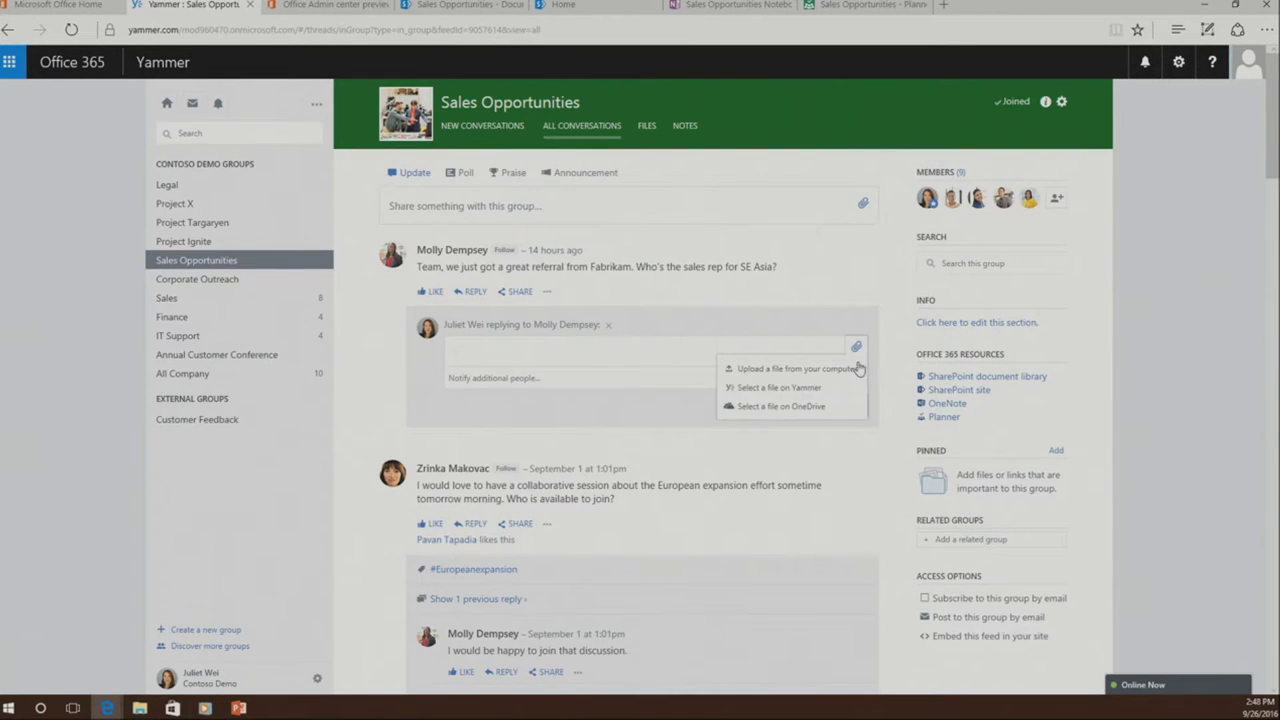
click(855, 411)
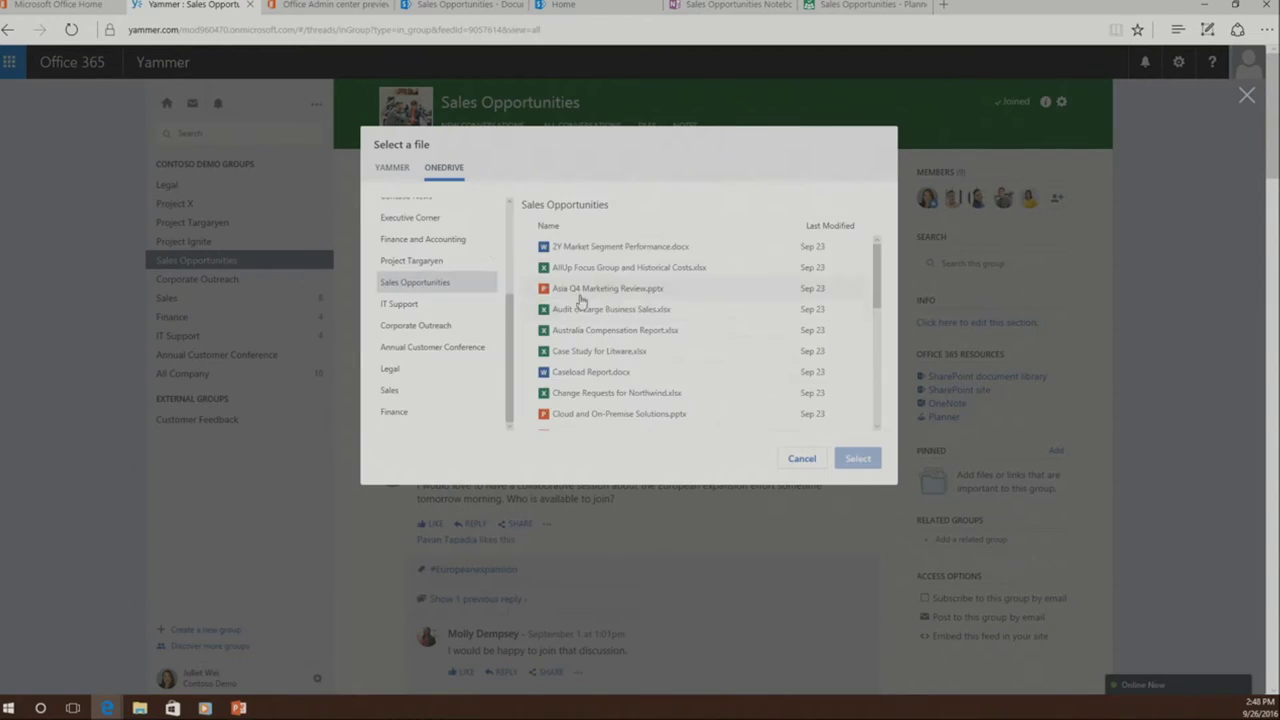
click(393, 172)
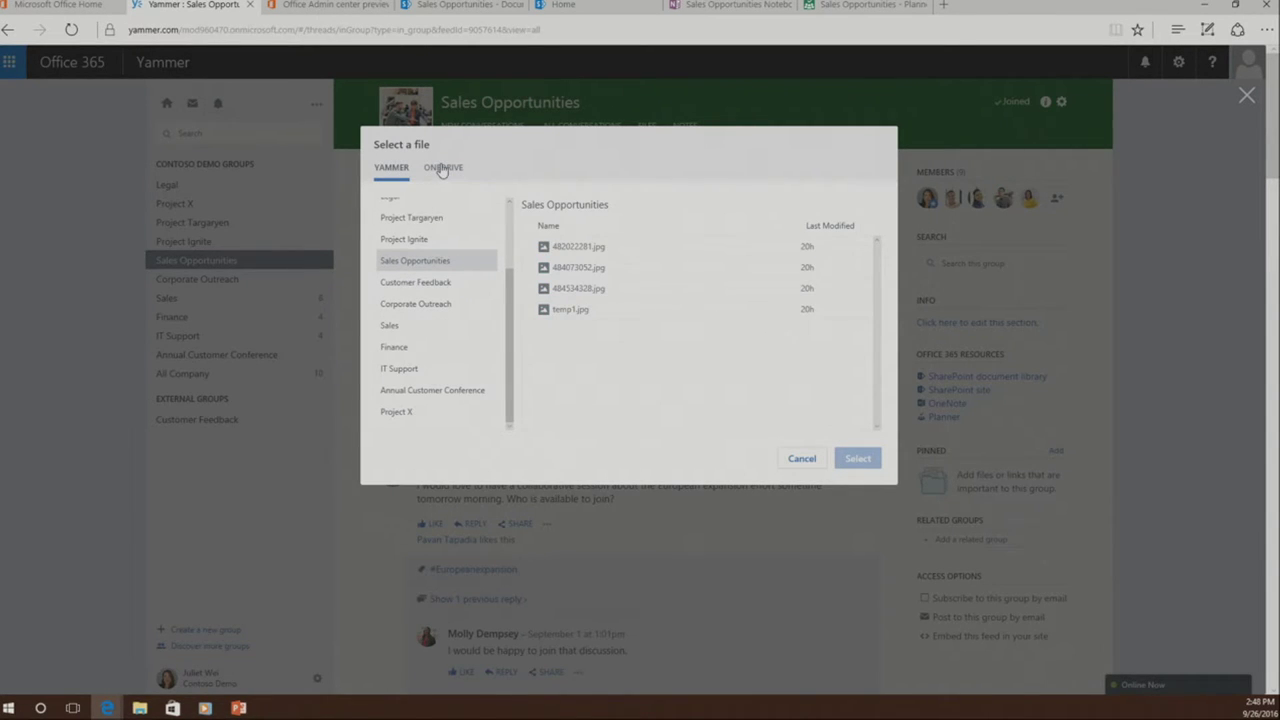
click(441, 172)
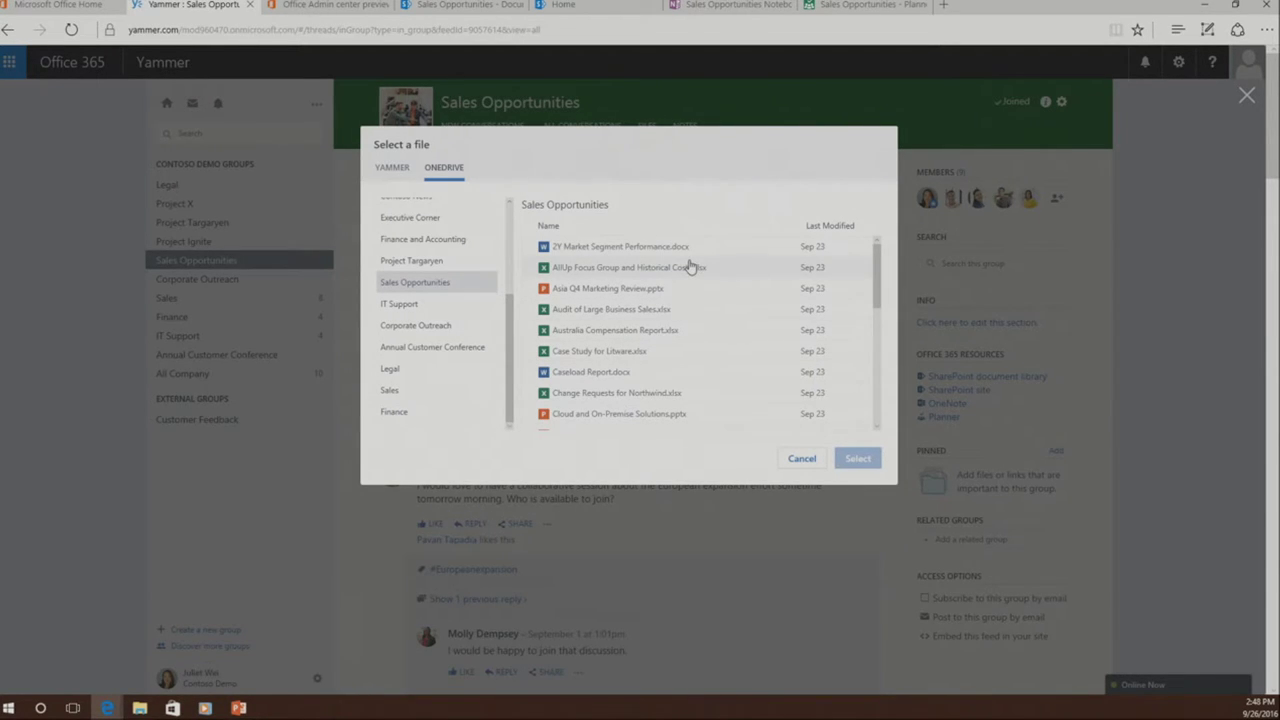
scroll(455, 310, up, 3)
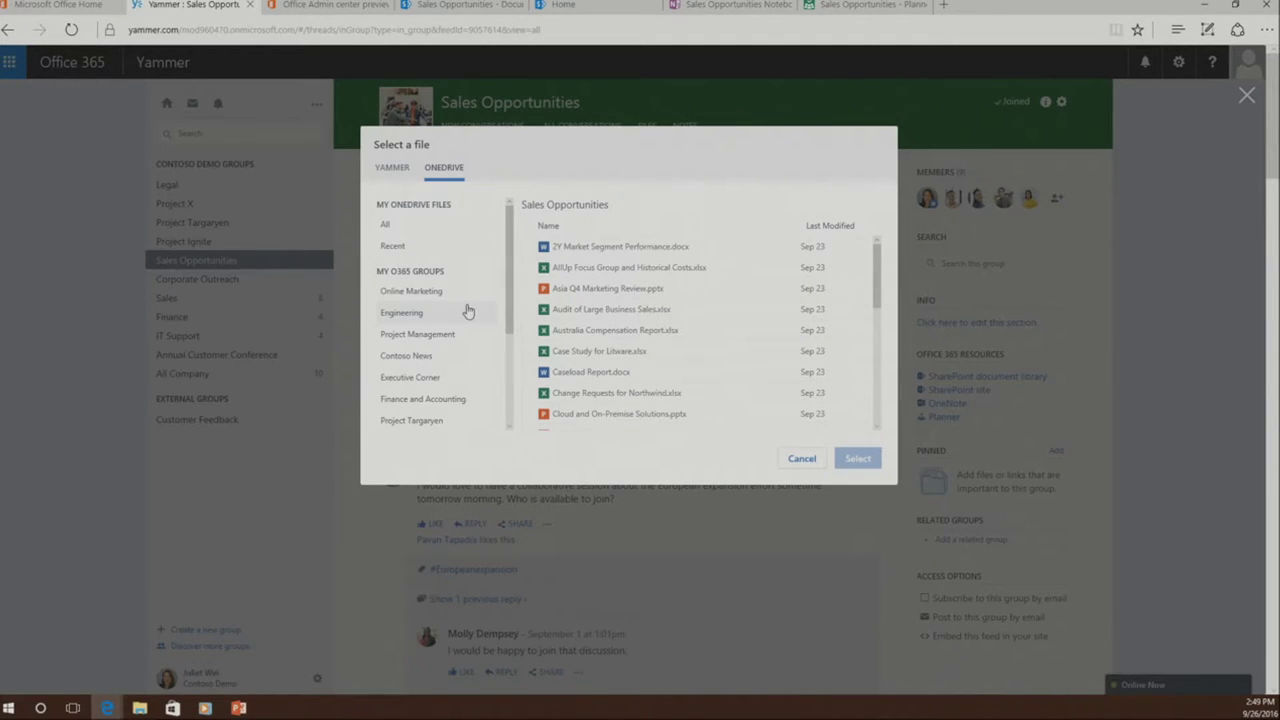
click(801, 460)
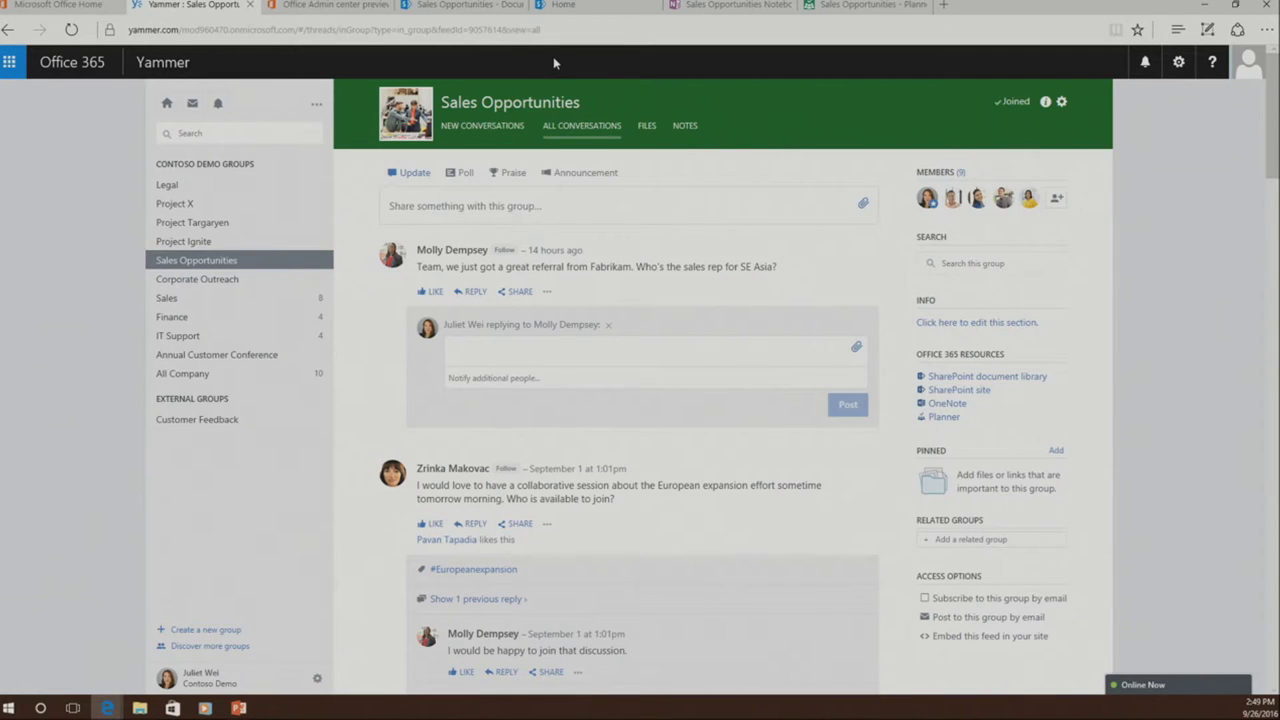
click(568, 6)
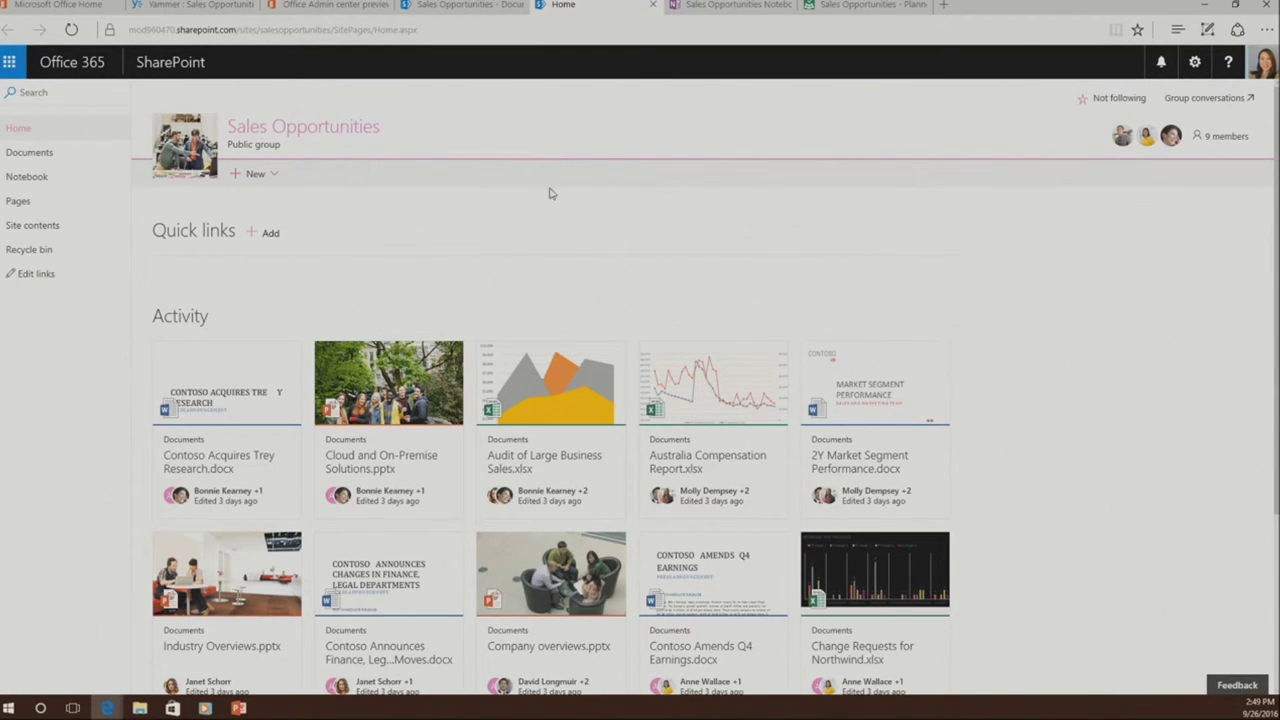
- Look through the SharePoint site's recent document activity, then return to the Sales Opportunities Yammer group
scroll(556, 218, down, 1)
scroll(556, 218, down, 1)
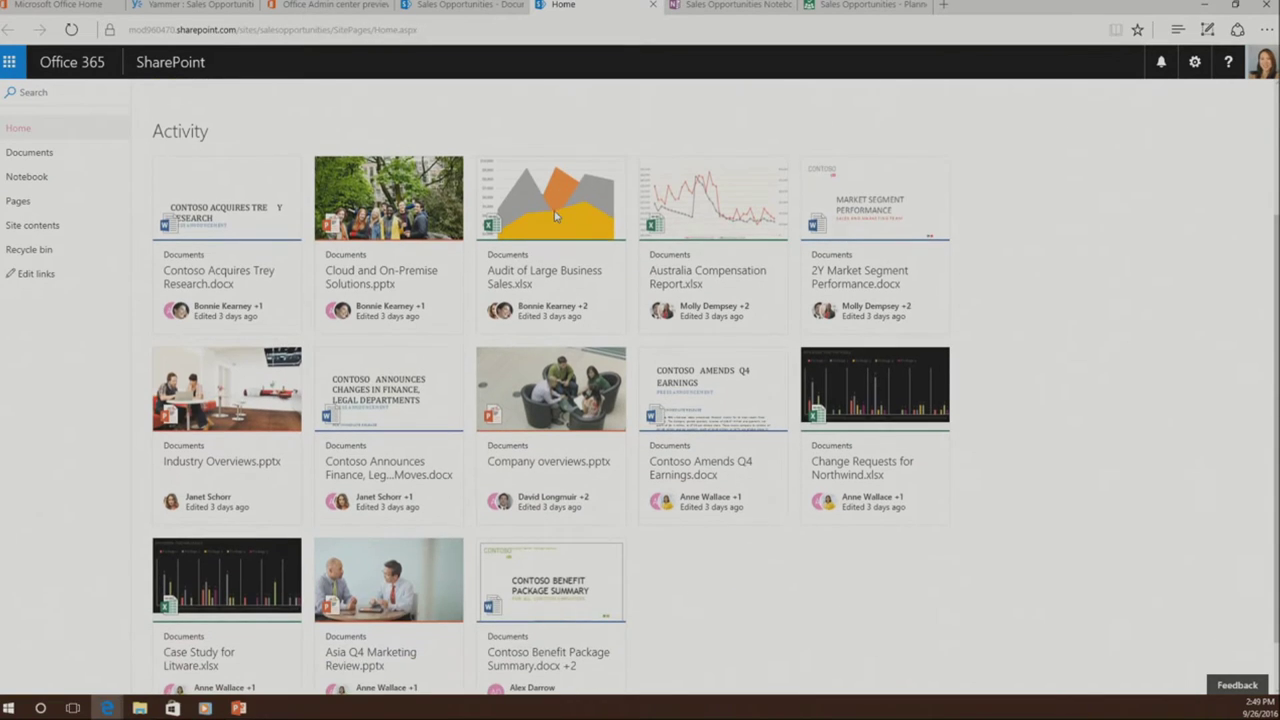
scroll(556, 218, down, 1)
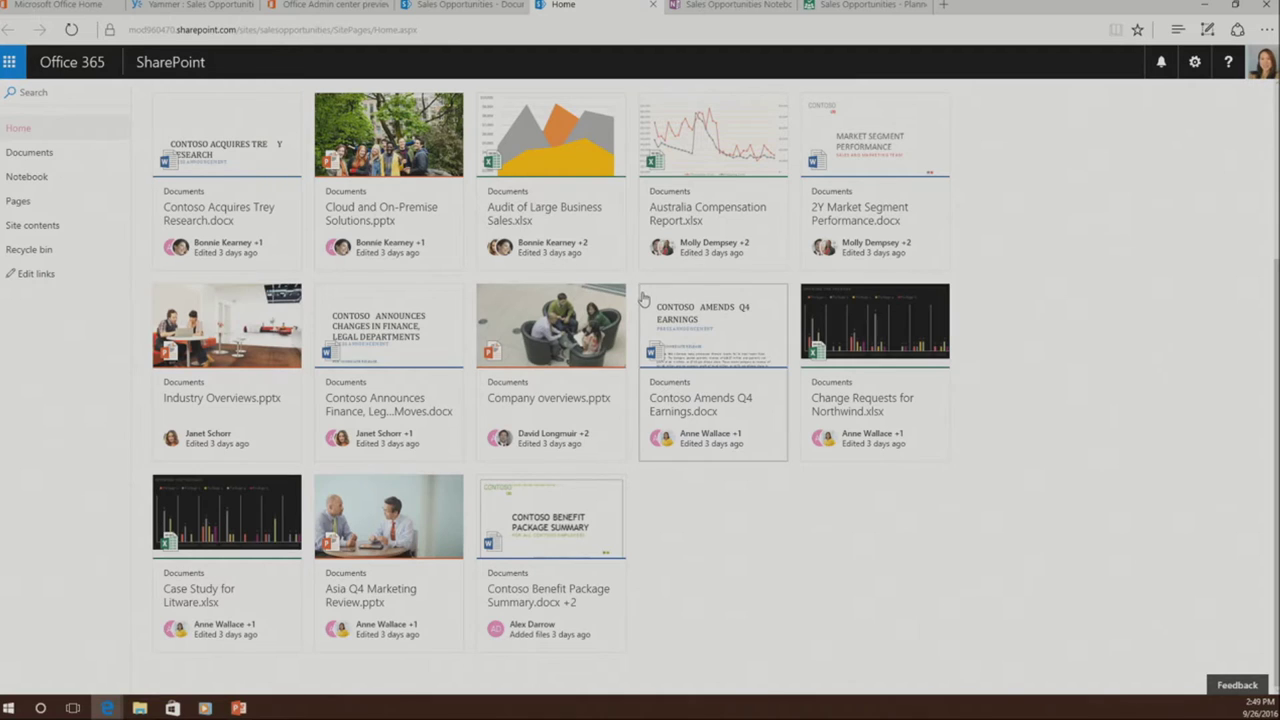
scroll(644, 300, up, 2)
scroll(644, 300, up, 1)
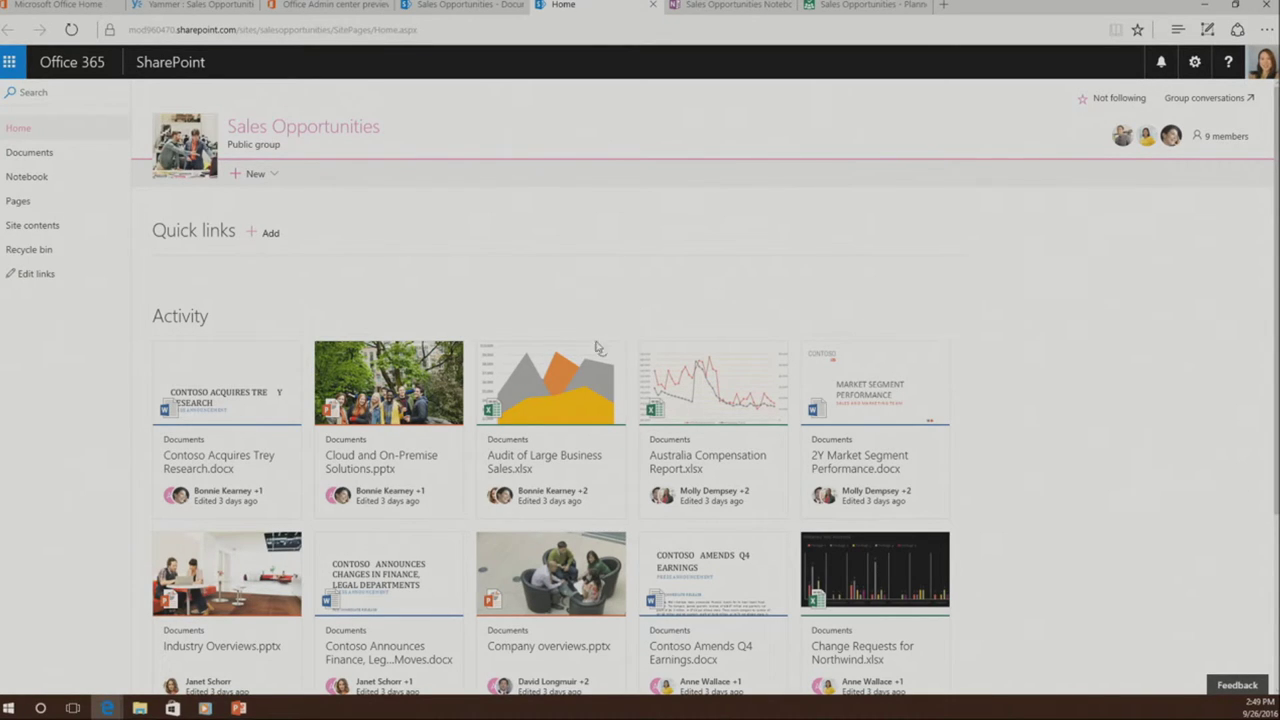
mouse_move(205, 22)
click(168, 8)
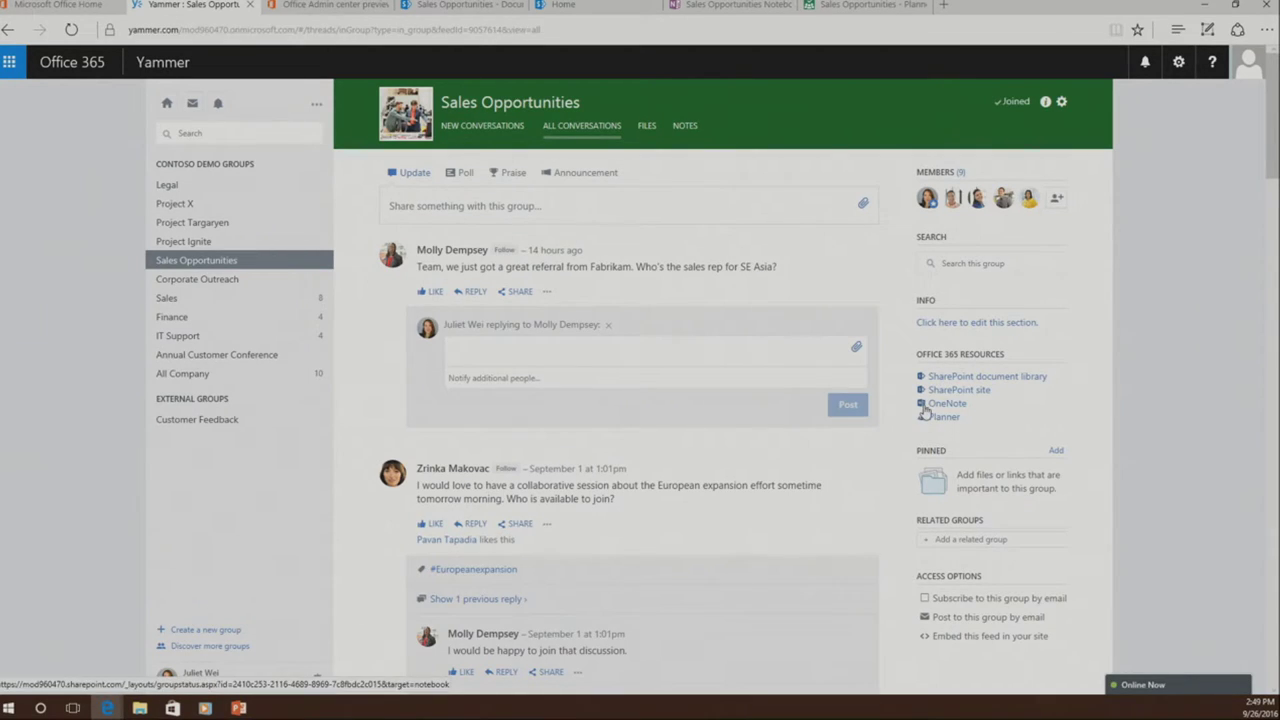
- Show the Sales Opportunities notebook in OneNote, go back to Yammer, then open the Planner plan
click(728, 5)
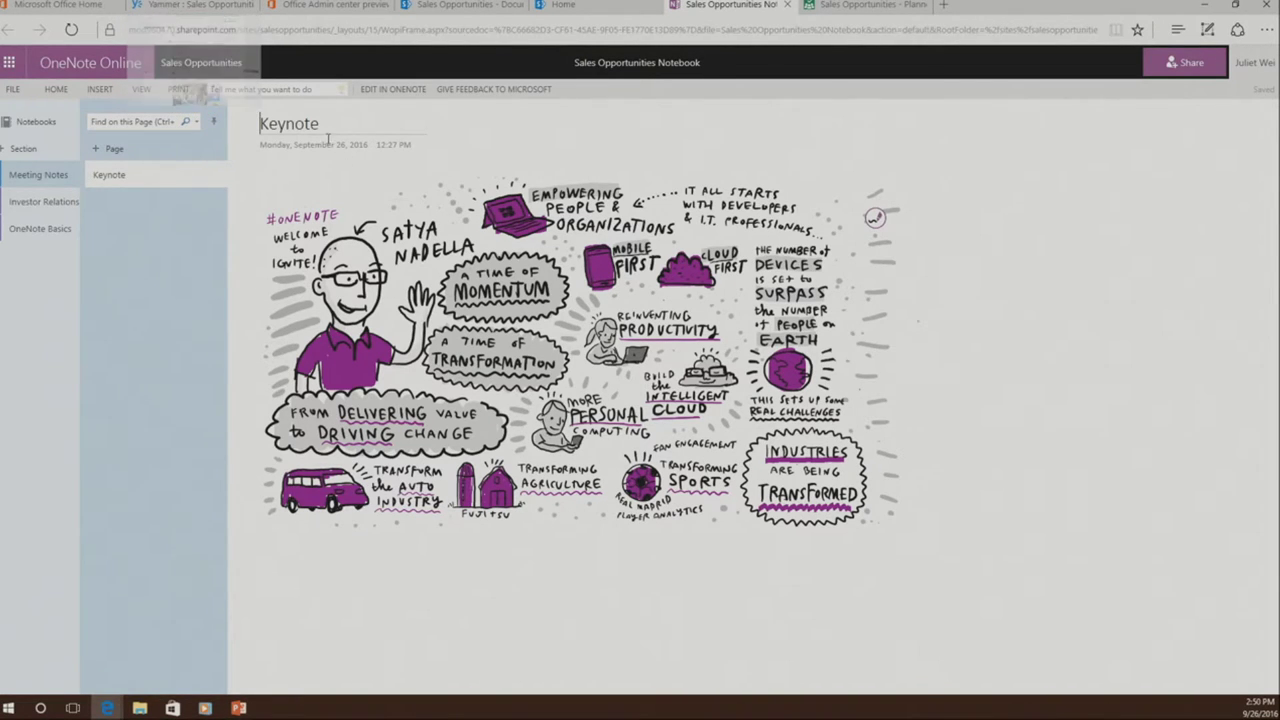
click(200, 8)
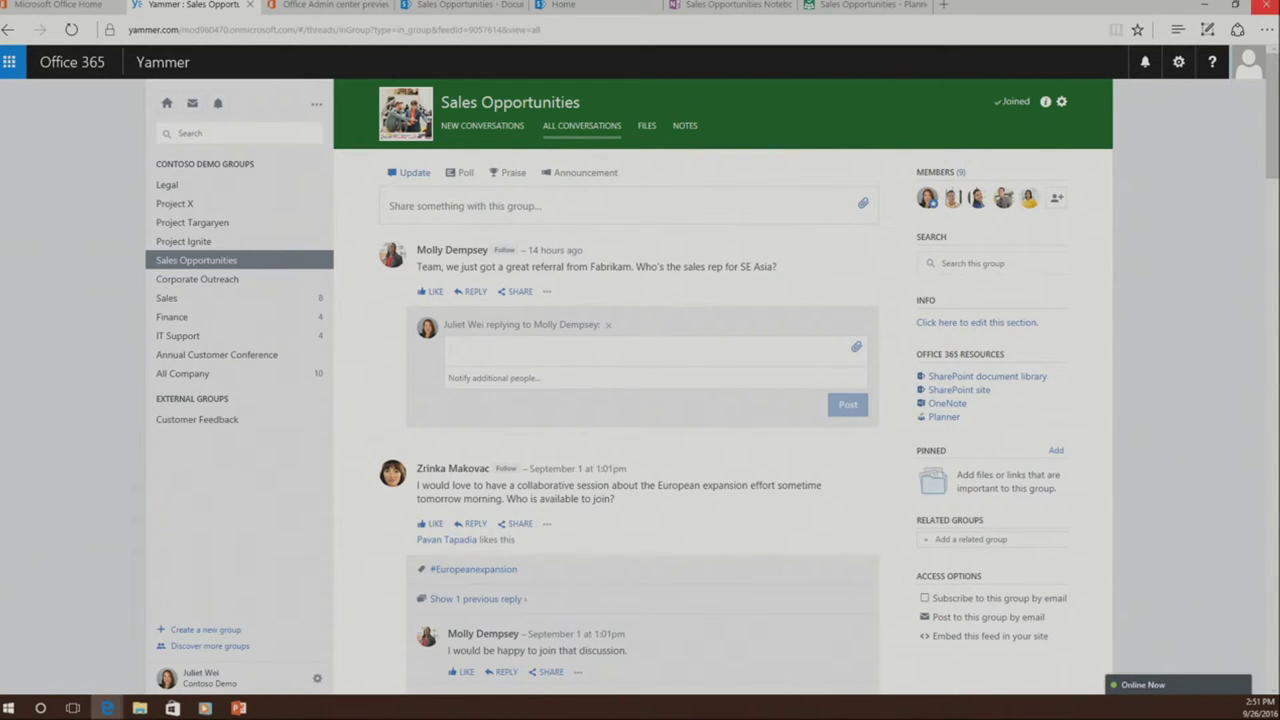
click(869, 12)
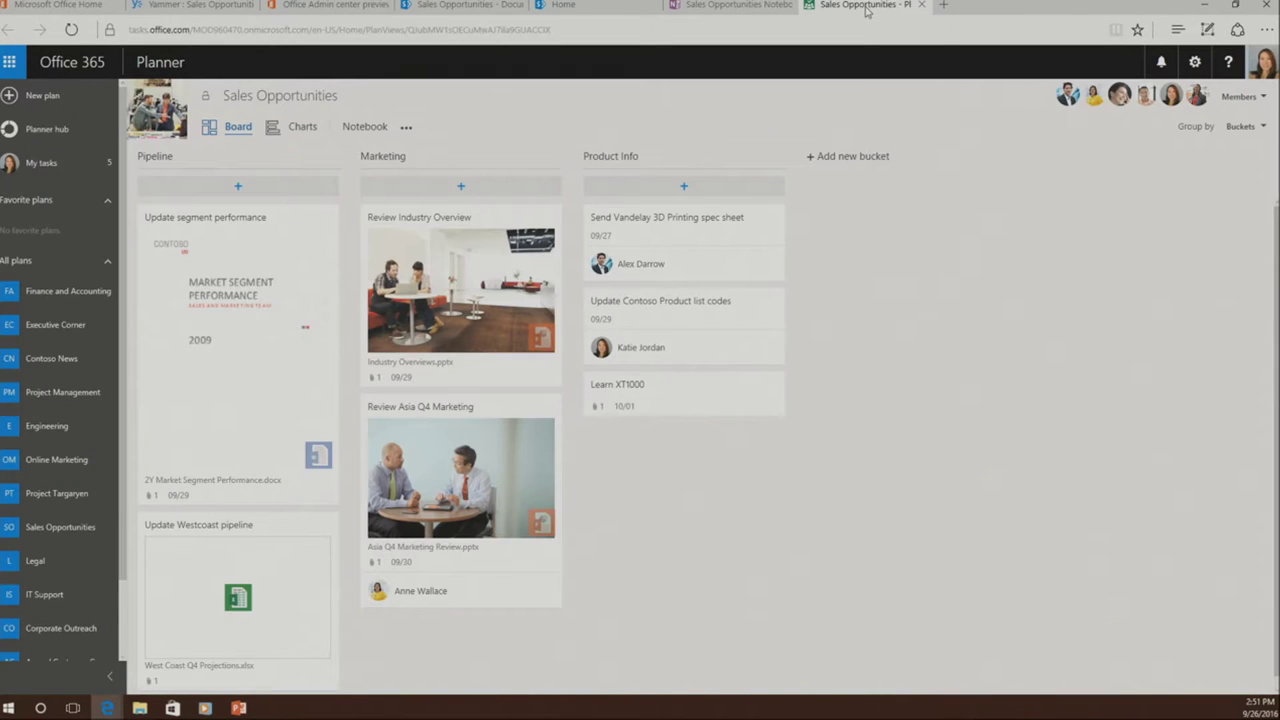
- Show the plan's Charts view: 7 tasks left, all not started, 4 unassigned
scroll(888, 311, down, 1)
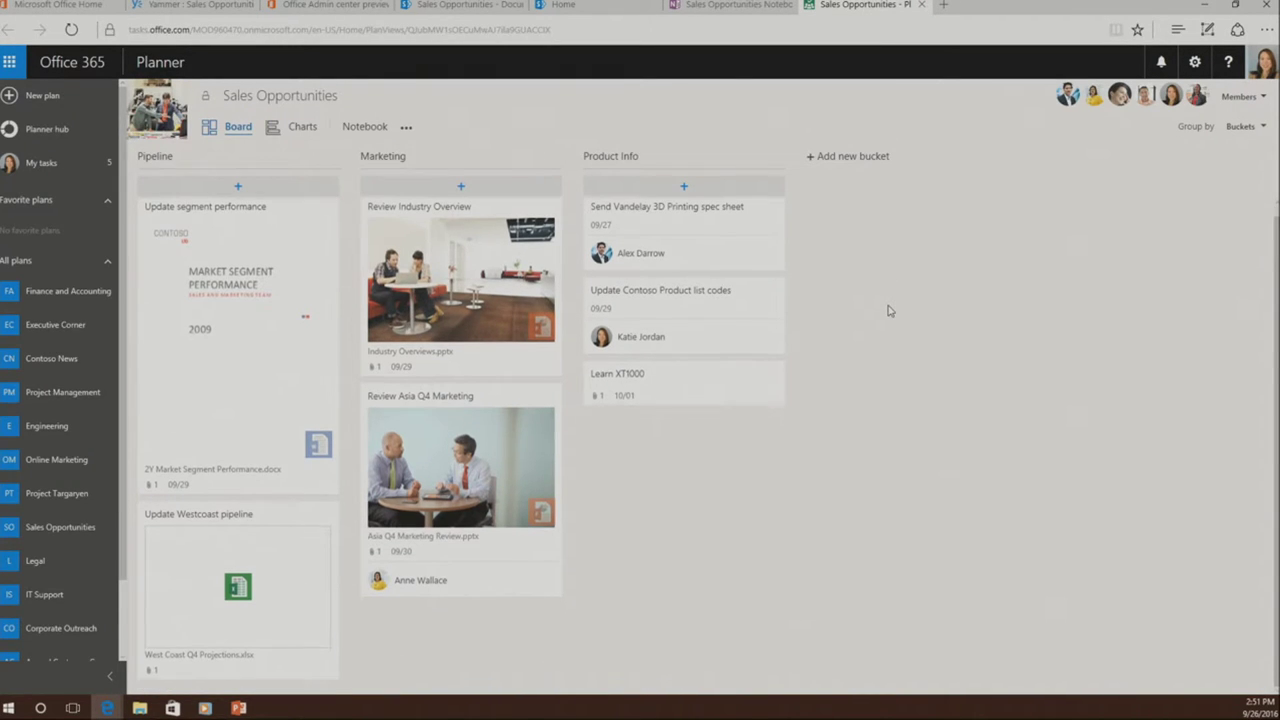
scroll(888, 311, up, 1)
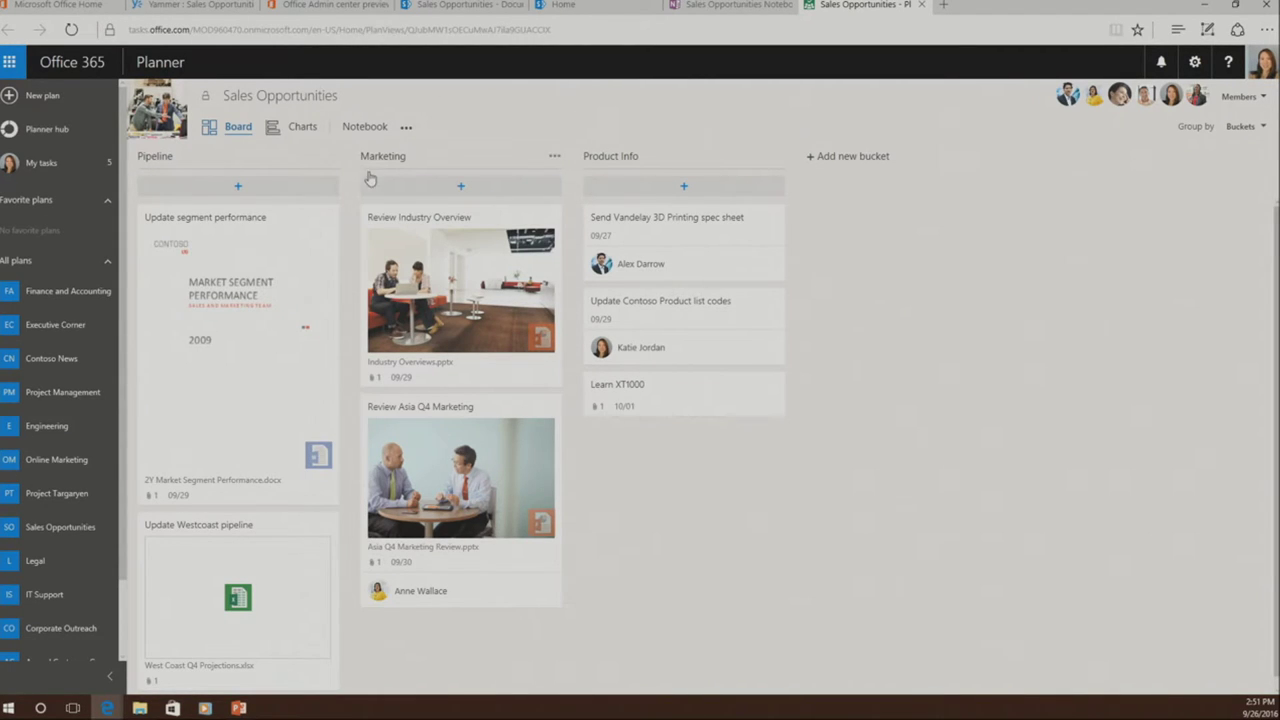
click(297, 130)
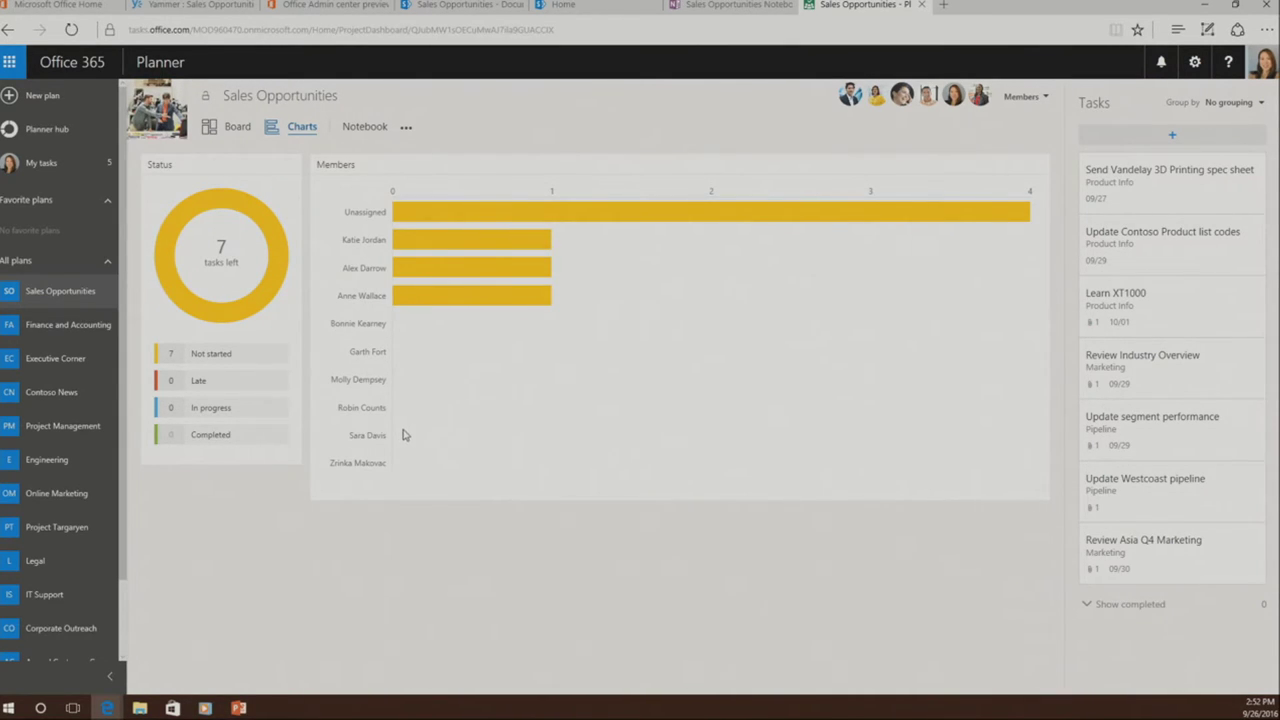
- Go back from the Planner charts to the Sales Opportunities Yammer feed
click(206, 8)
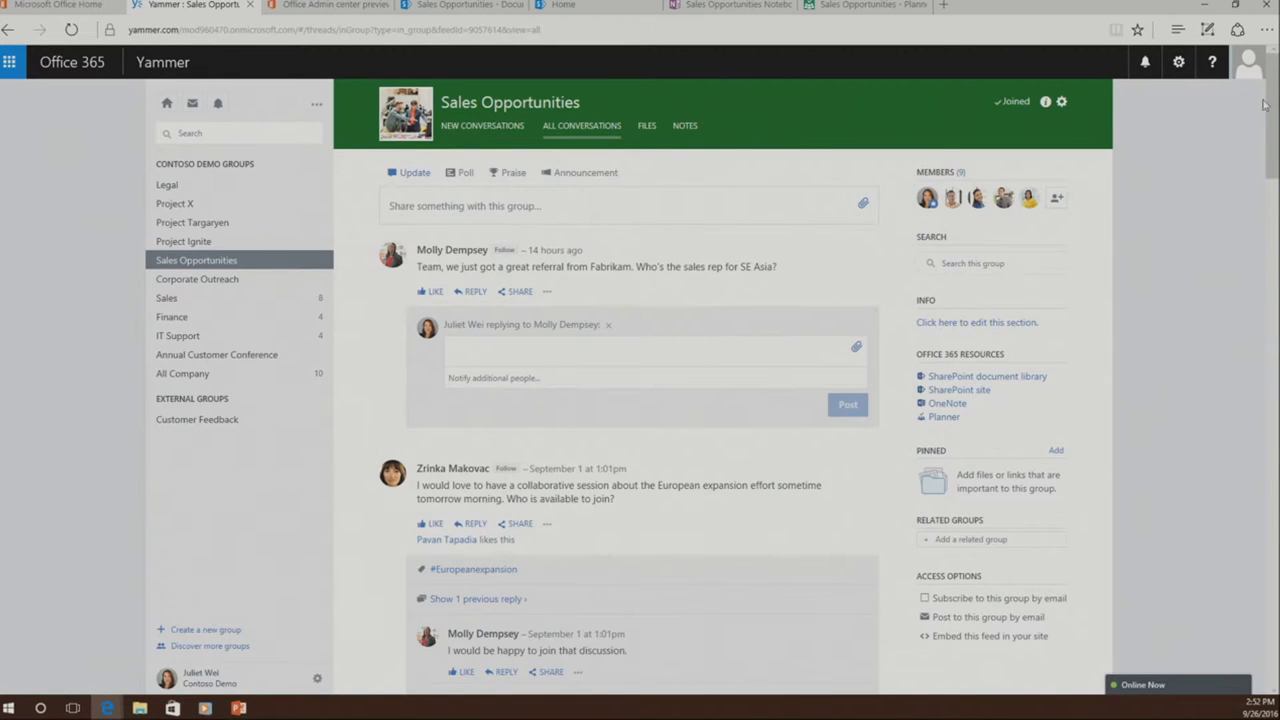
- Open Delve from the app launcher and show options for the CONTOSO Amends Q4 EARNINGS document
click(10, 63)
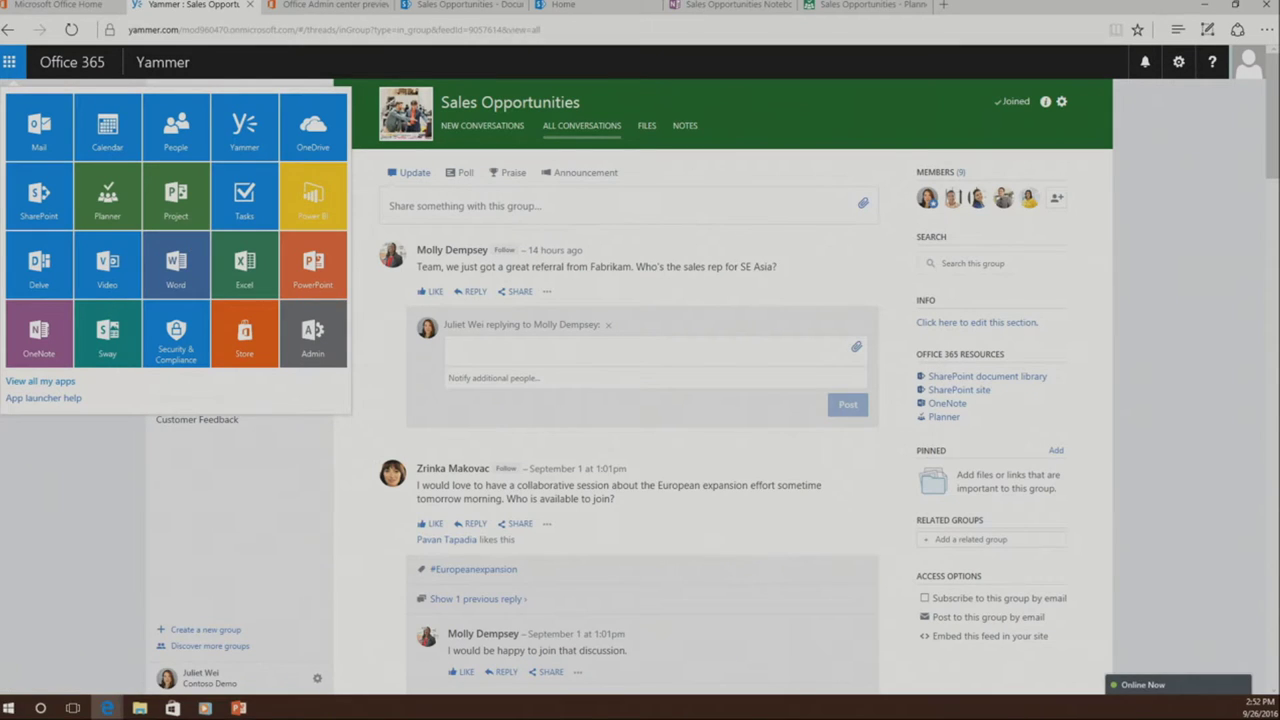
click(37, 277)
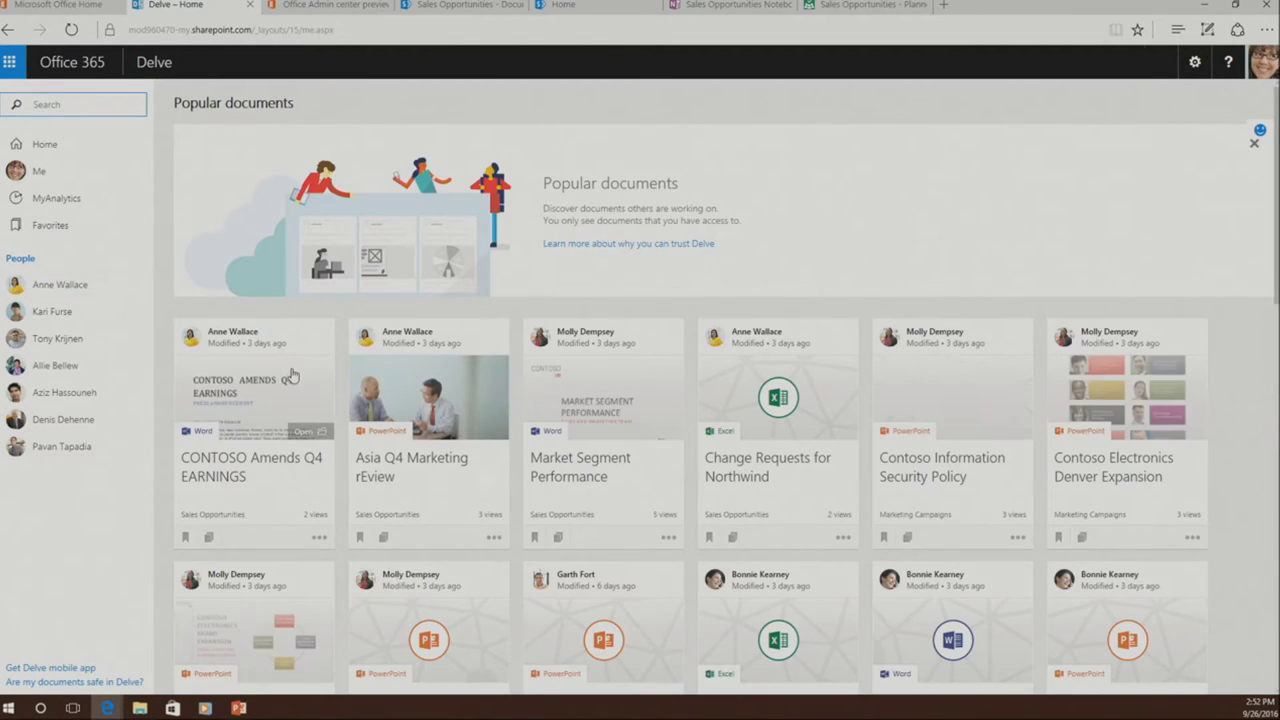
scroll(296, 386, down, 3)
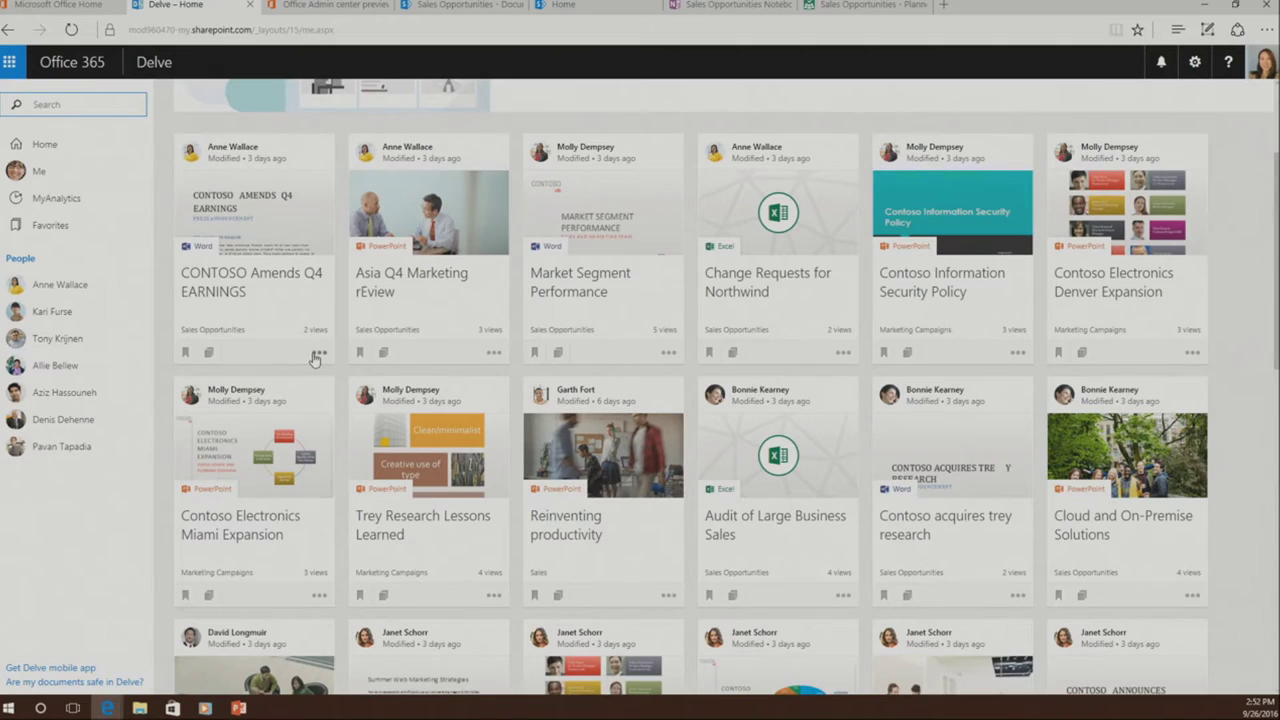
click(318, 353)
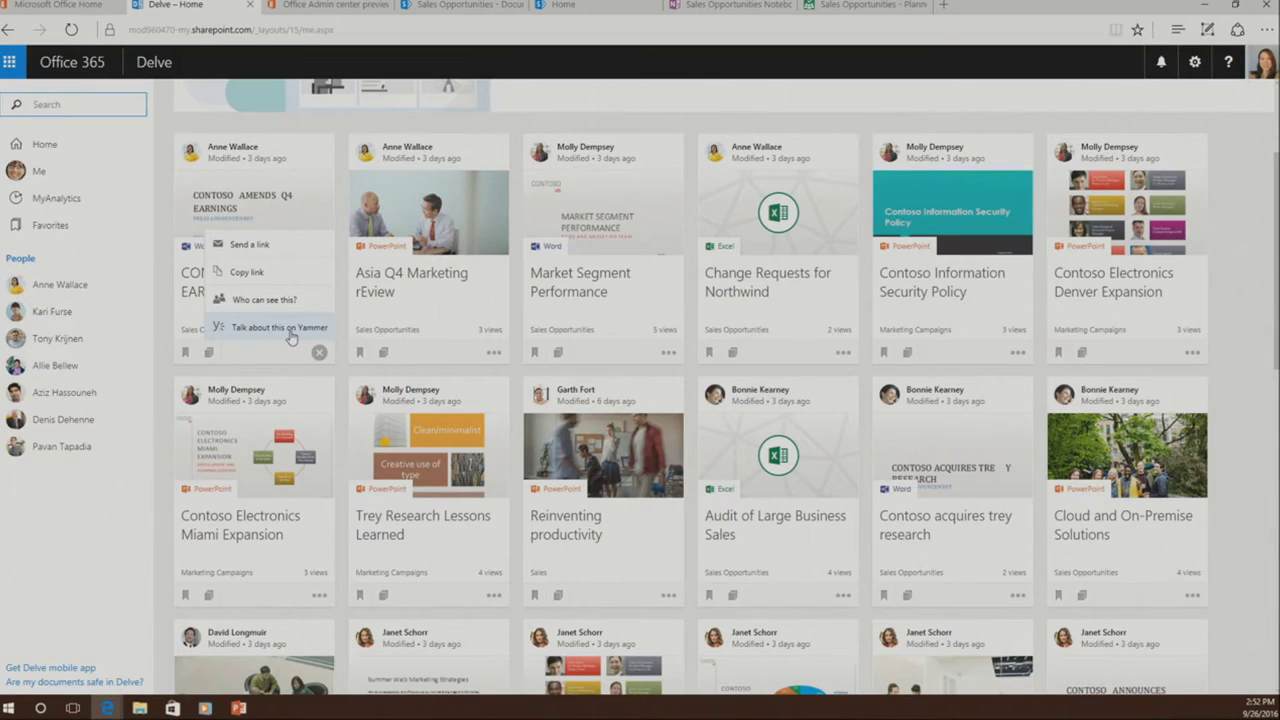
- Draft a Yammer post 'chek this out' about the CONTOSO Amends Q4 EARNINGS document without posting it, removing its link preview, then close the panel
click(286, 328)
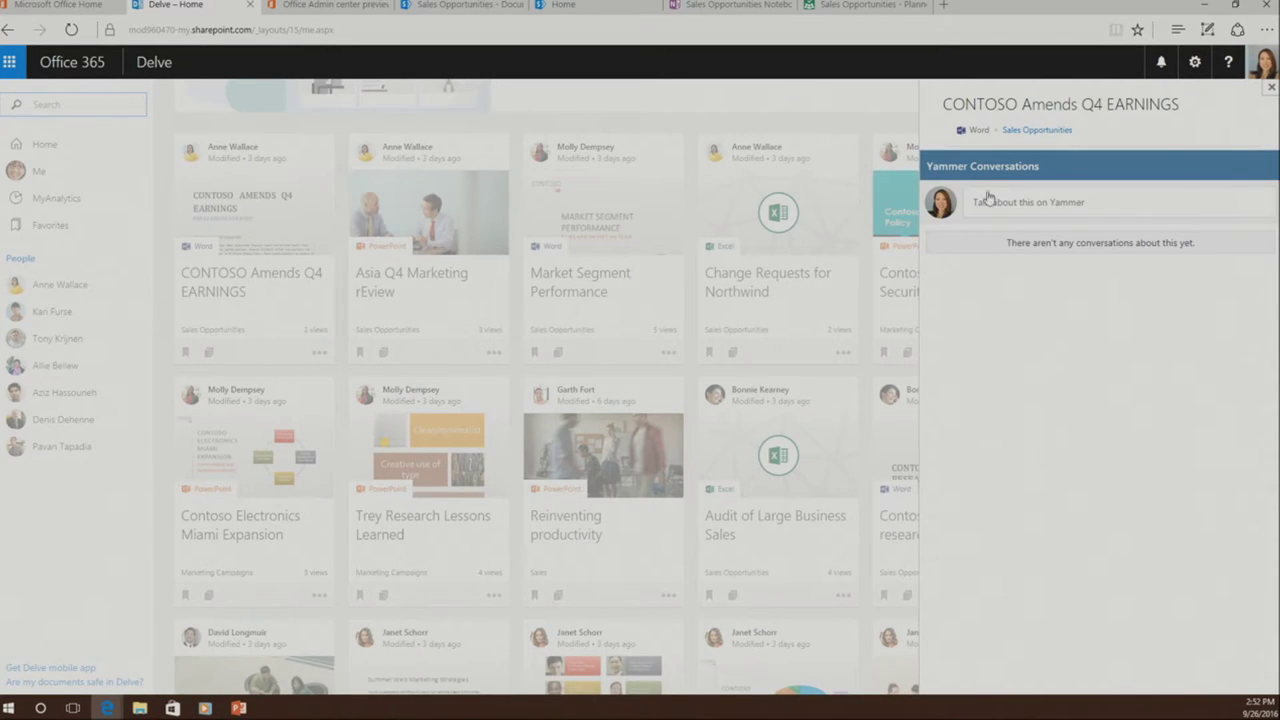
click(1007, 204)
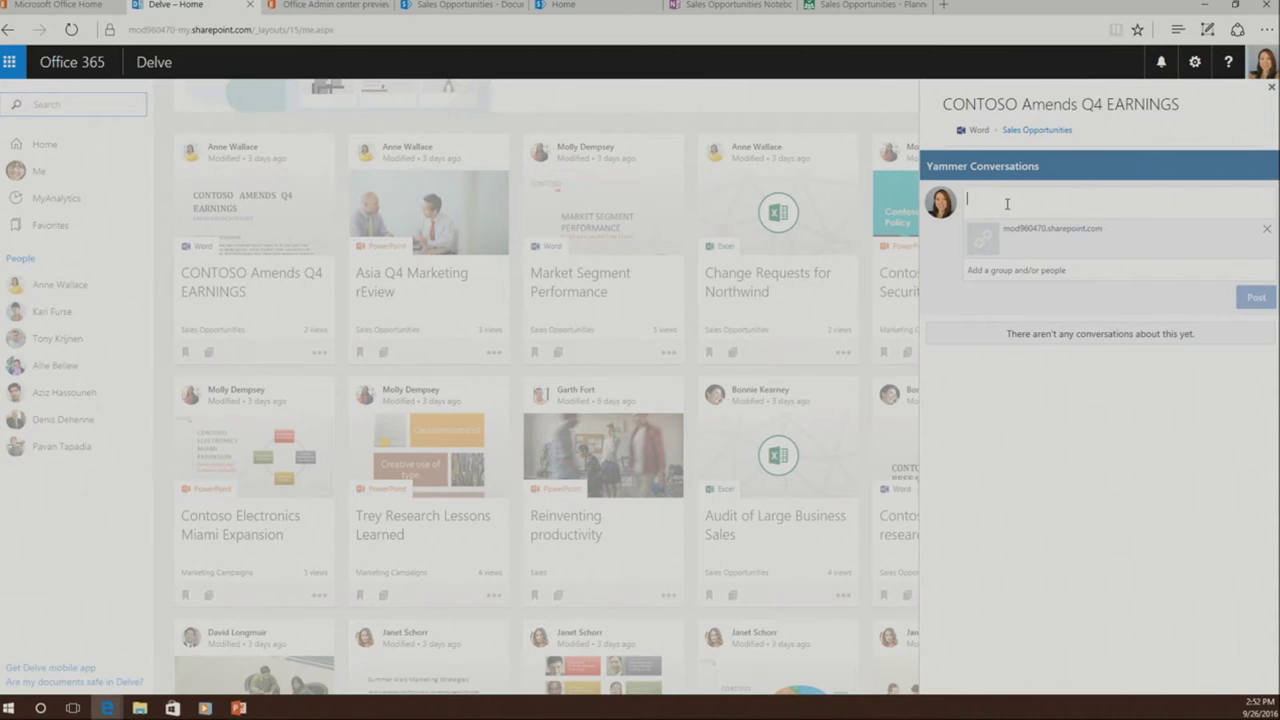
text(chek)
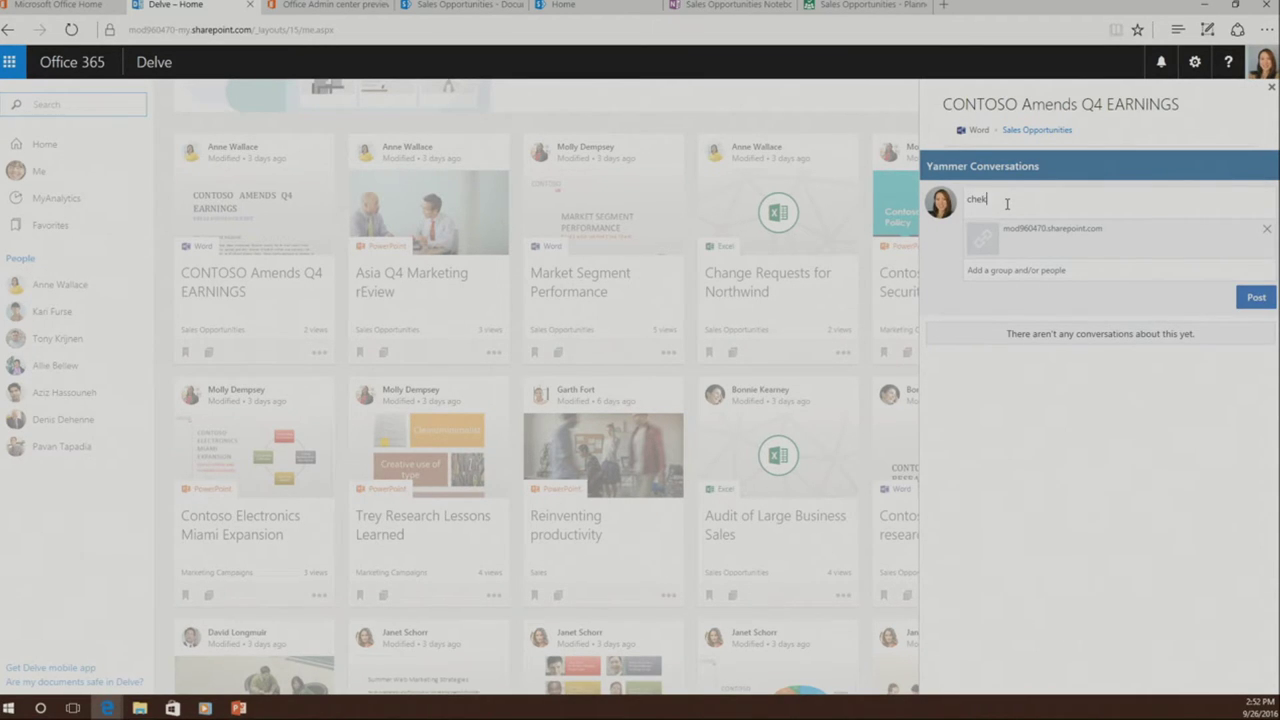
text( this out)
click(1091, 279)
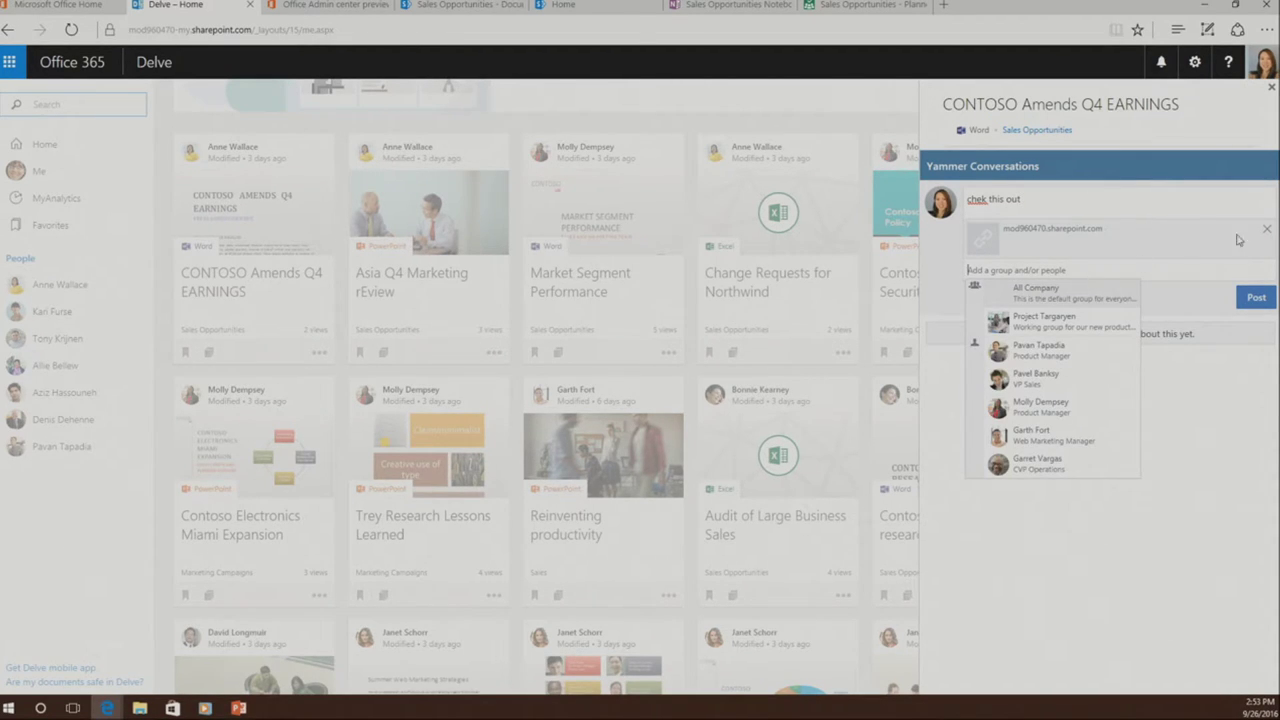
click(1267, 229)
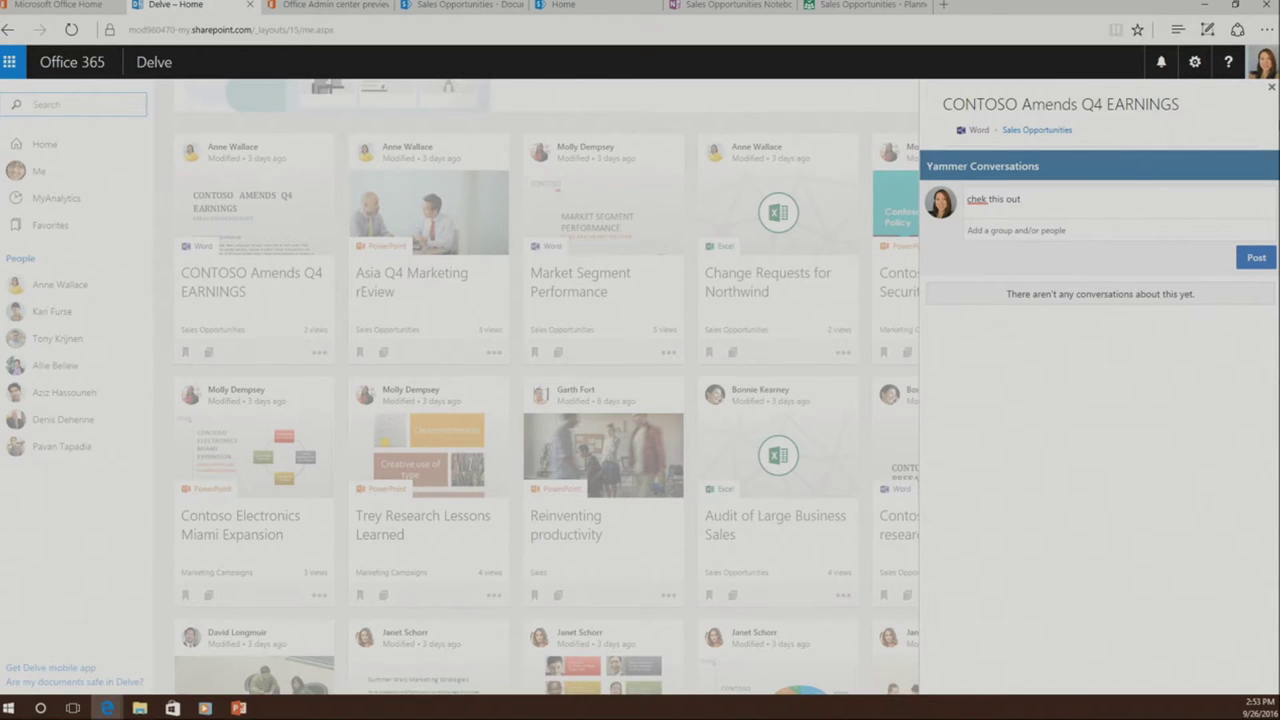
click(1270, 88)
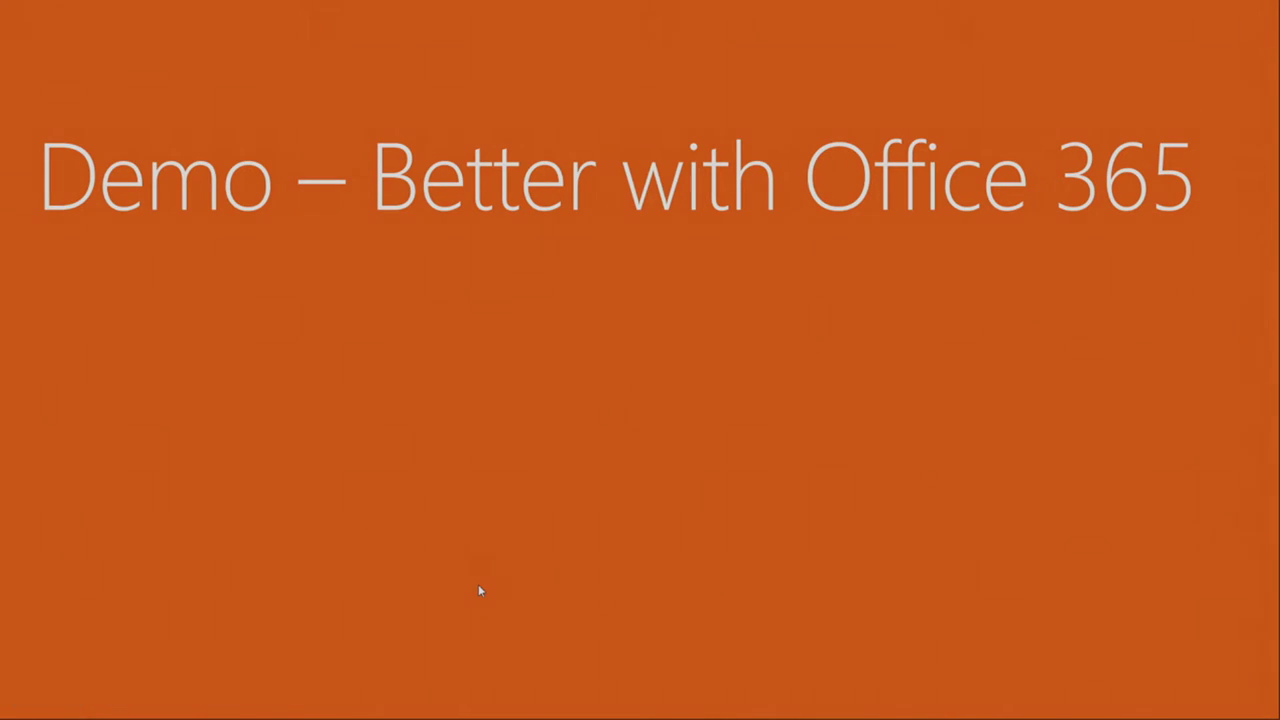
- Advance the slideshow two slides to the 'Better with Office 365 demo' recap slide
key(Right)
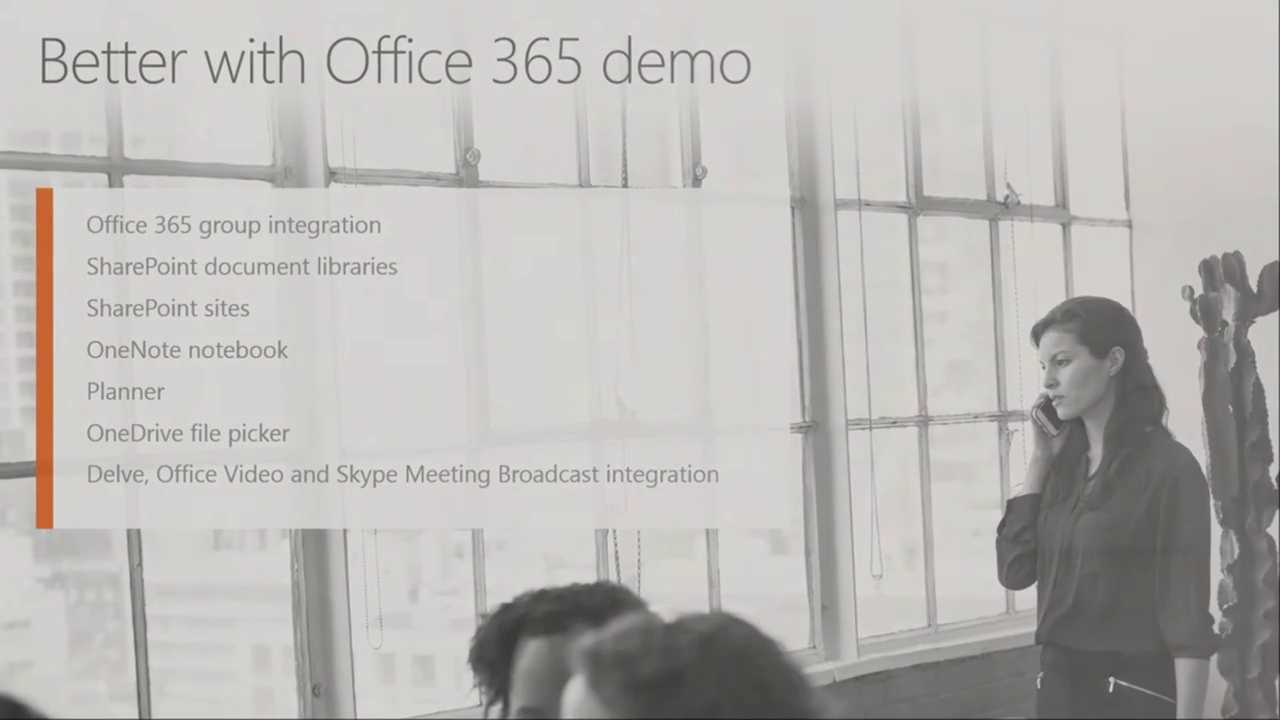
key(Right)
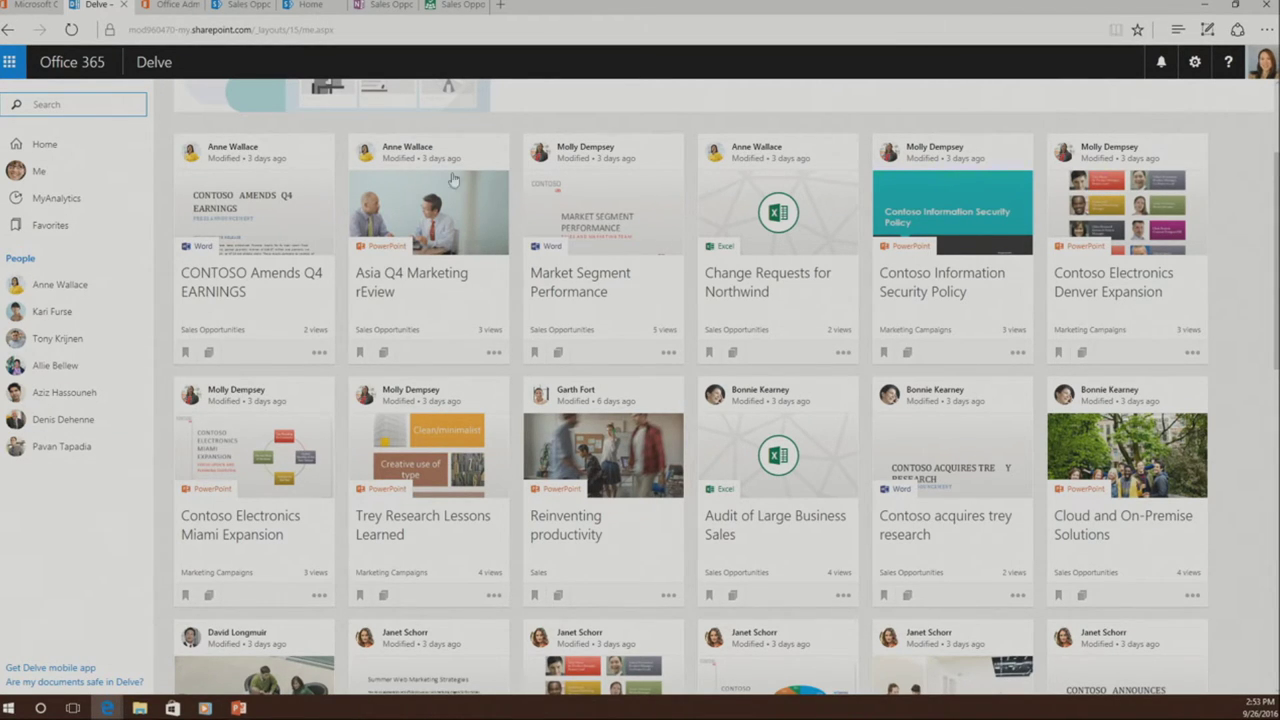
- Open the Office 365 Admin center, and open Yammer in a new browser tab
click(9, 64)
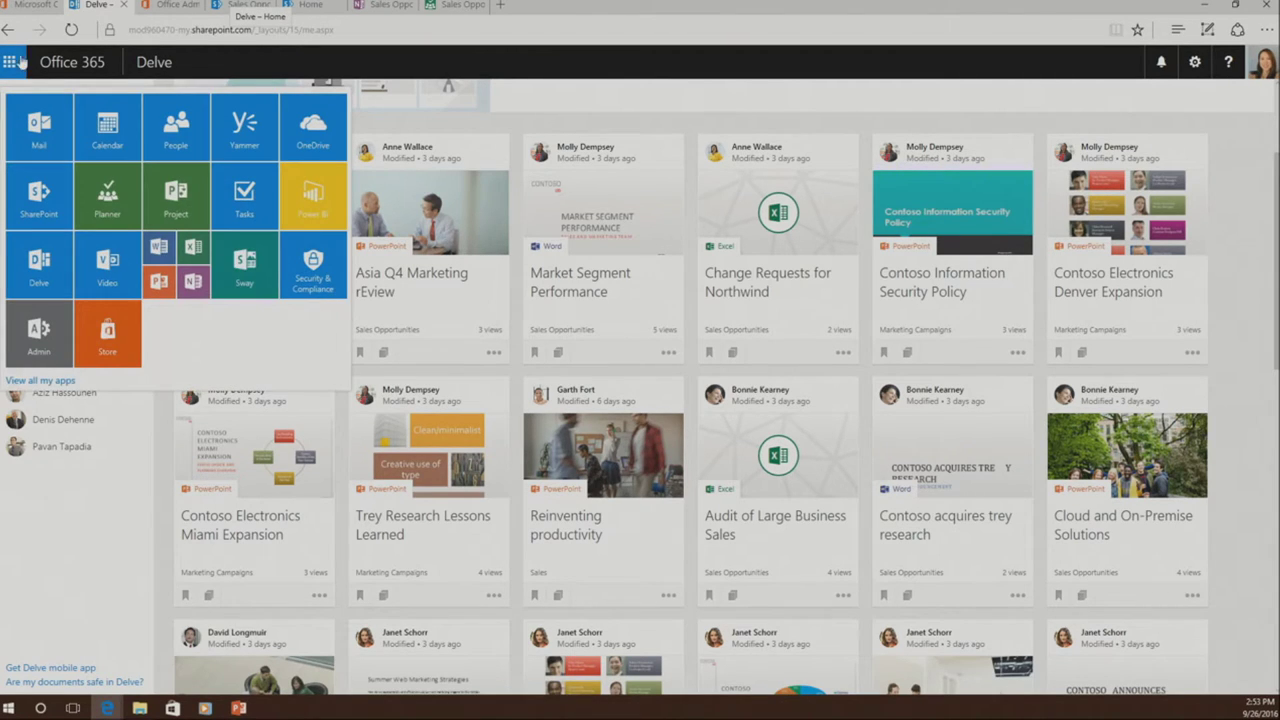
click(39, 112)
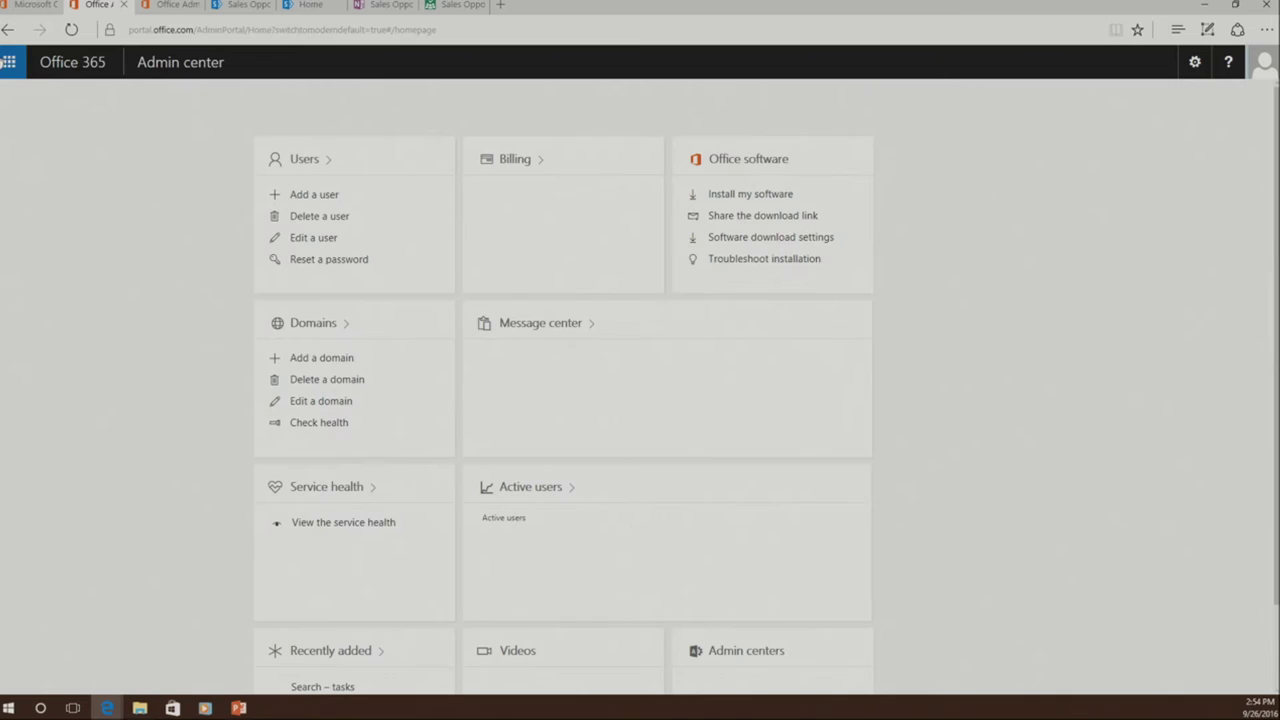
click(9, 62)
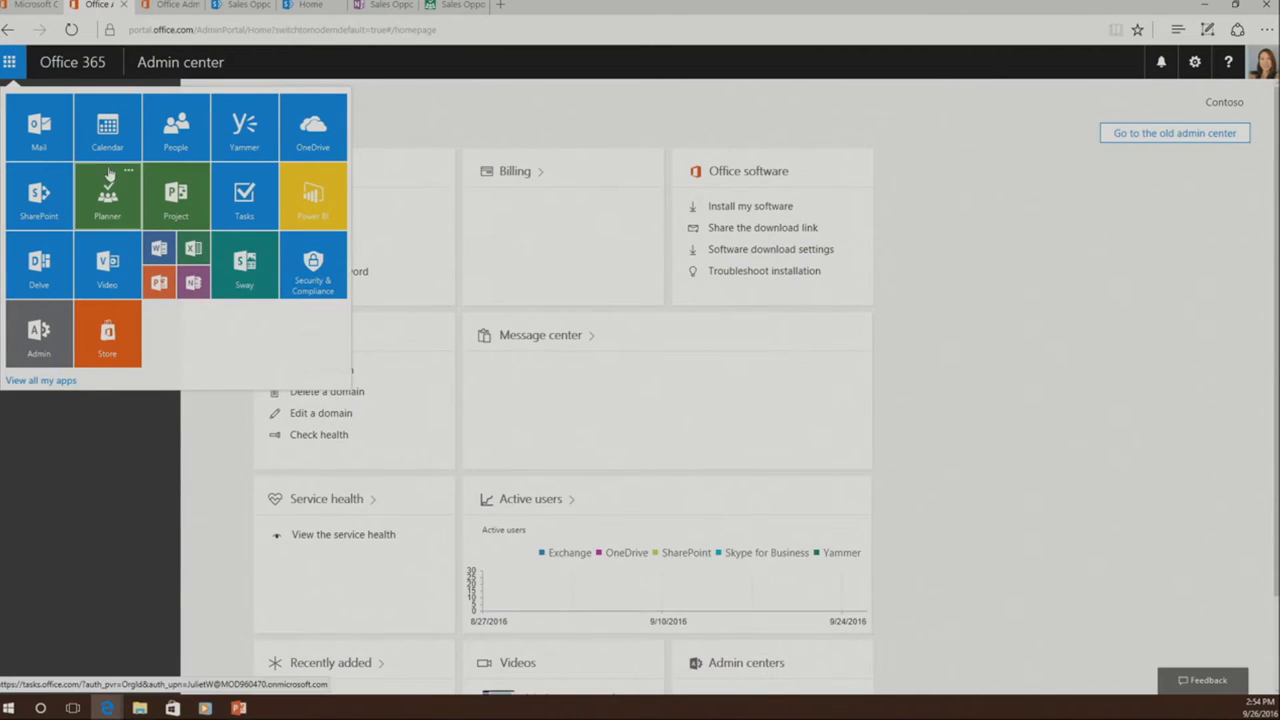
right_click(236, 135)
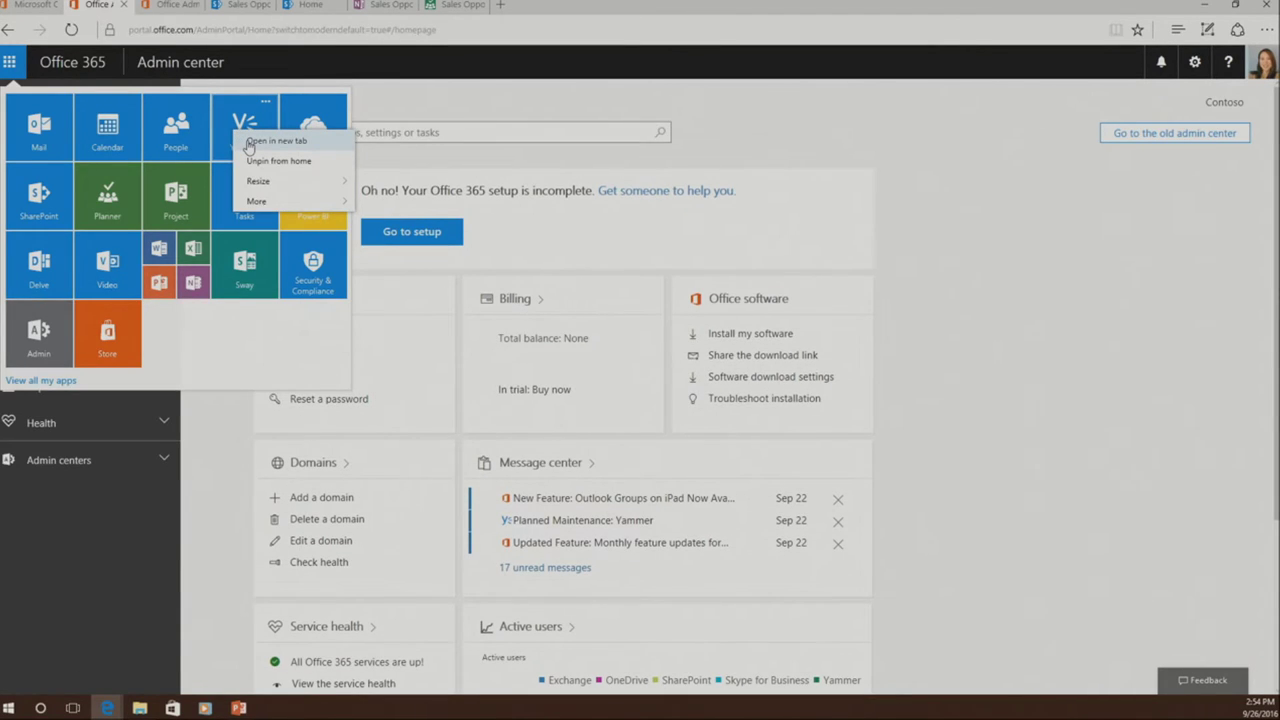
click(250, 142)
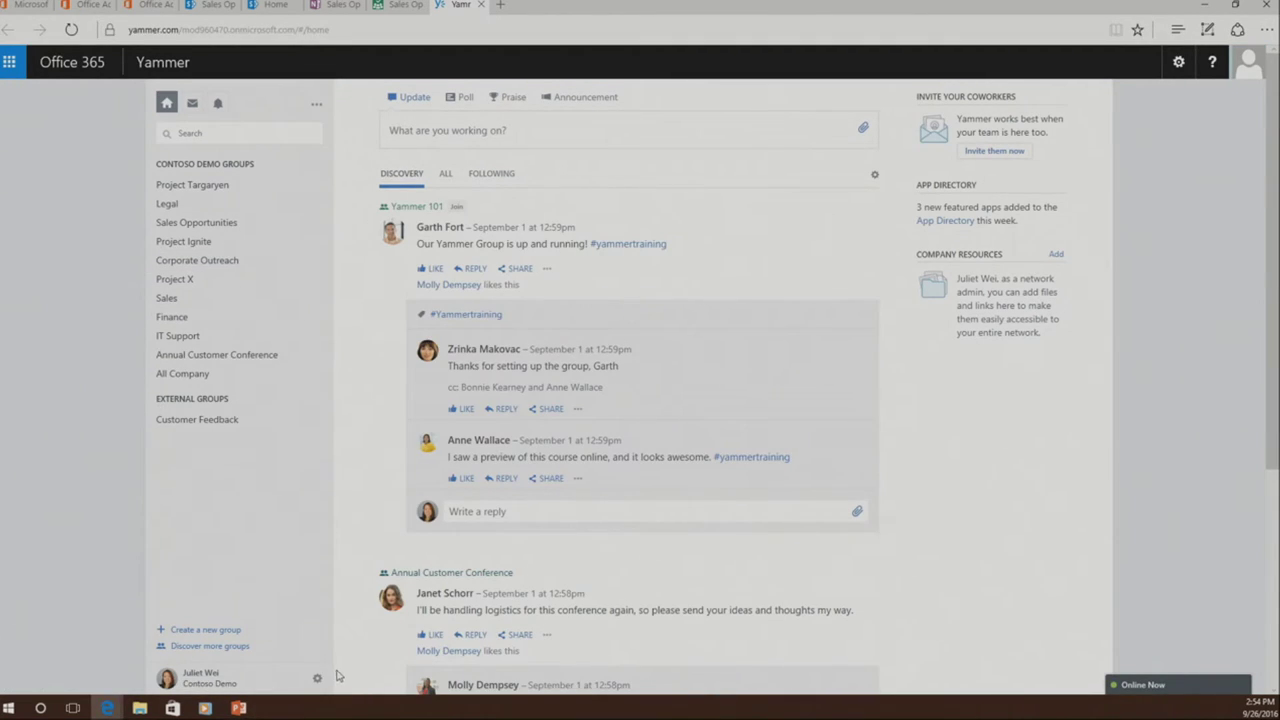
- Go to Yammer's Network Admin Security Settings page
click(317, 678)
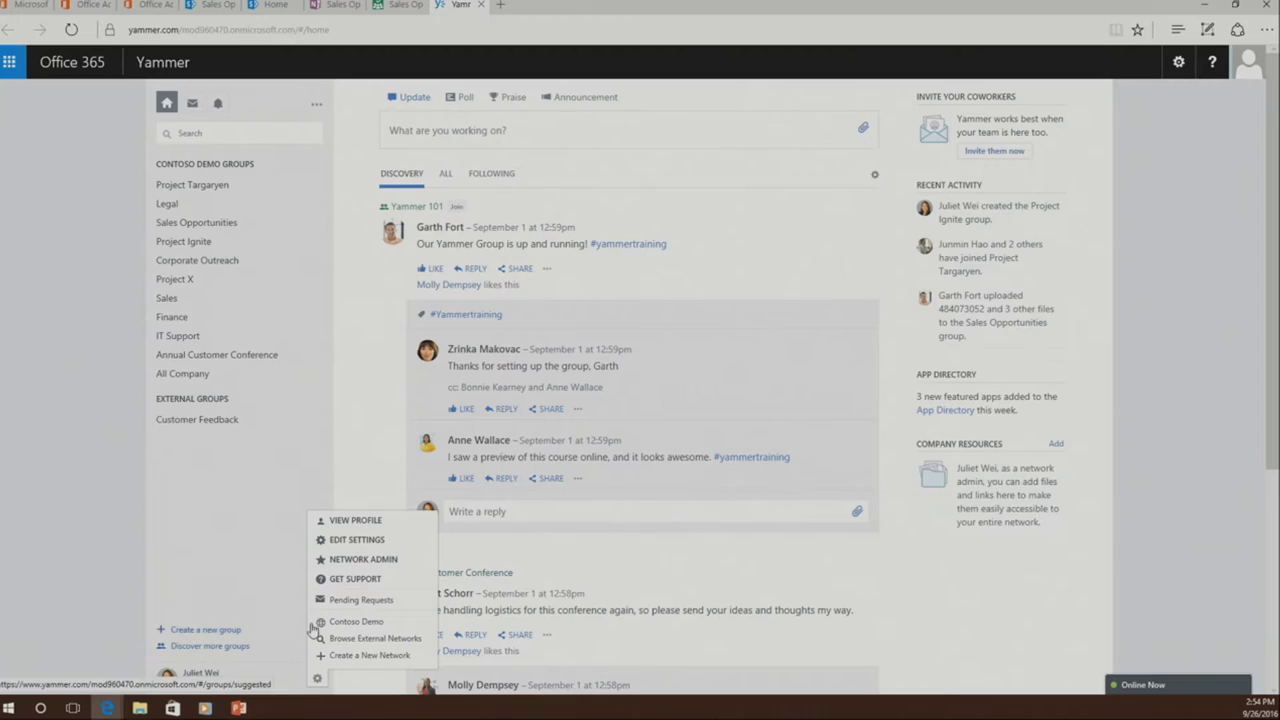
click(334, 558)
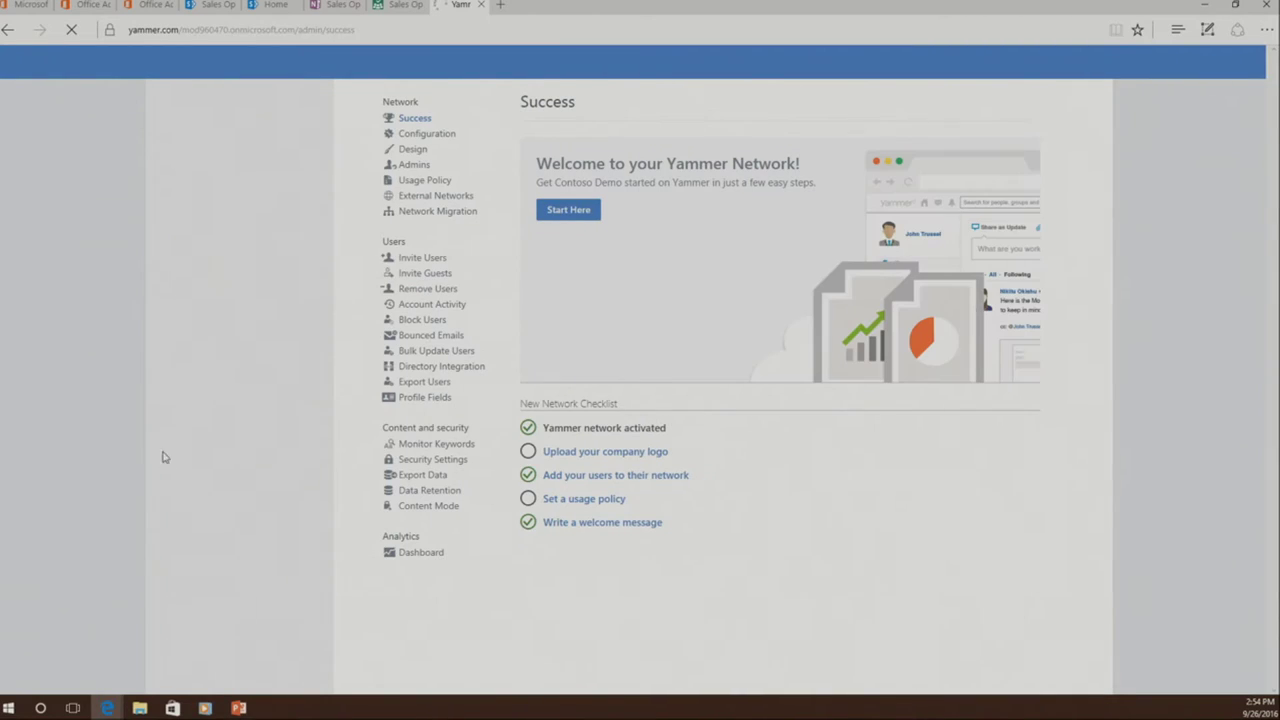
click(420, 462)
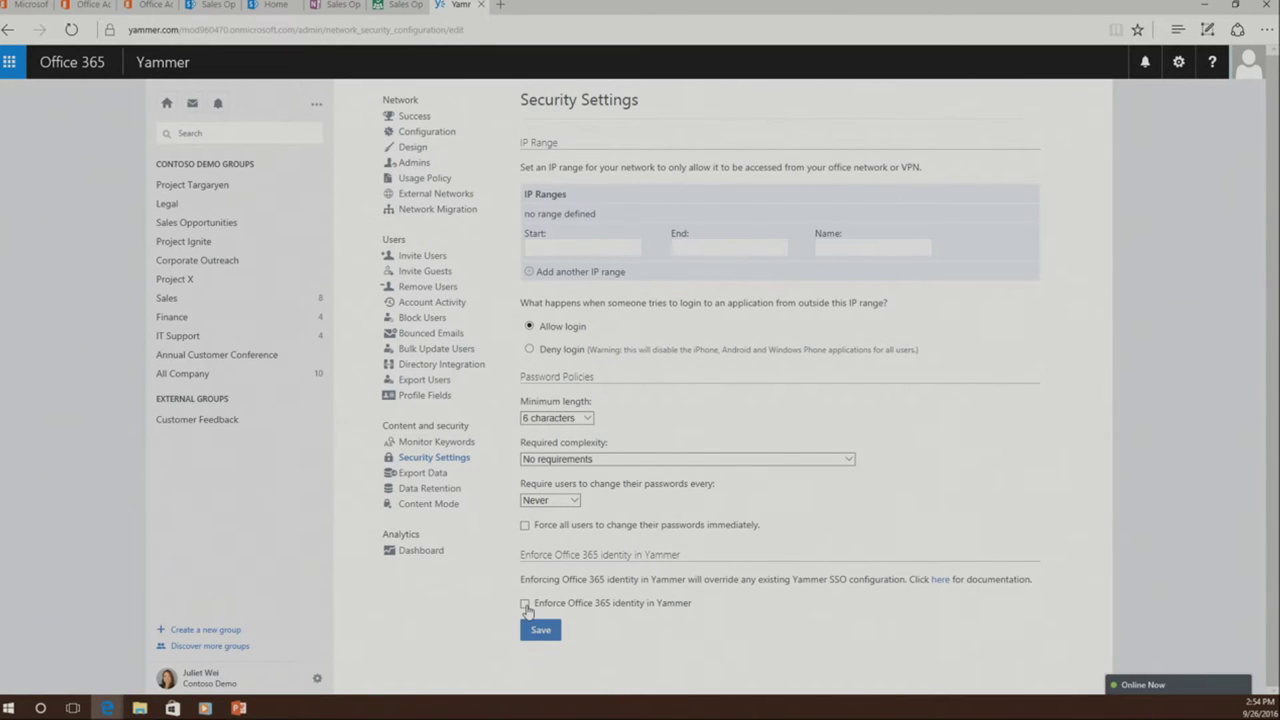
- Enforce Office 365 identity in Yammer, confirm it, and save the security settings
click(9, 62)
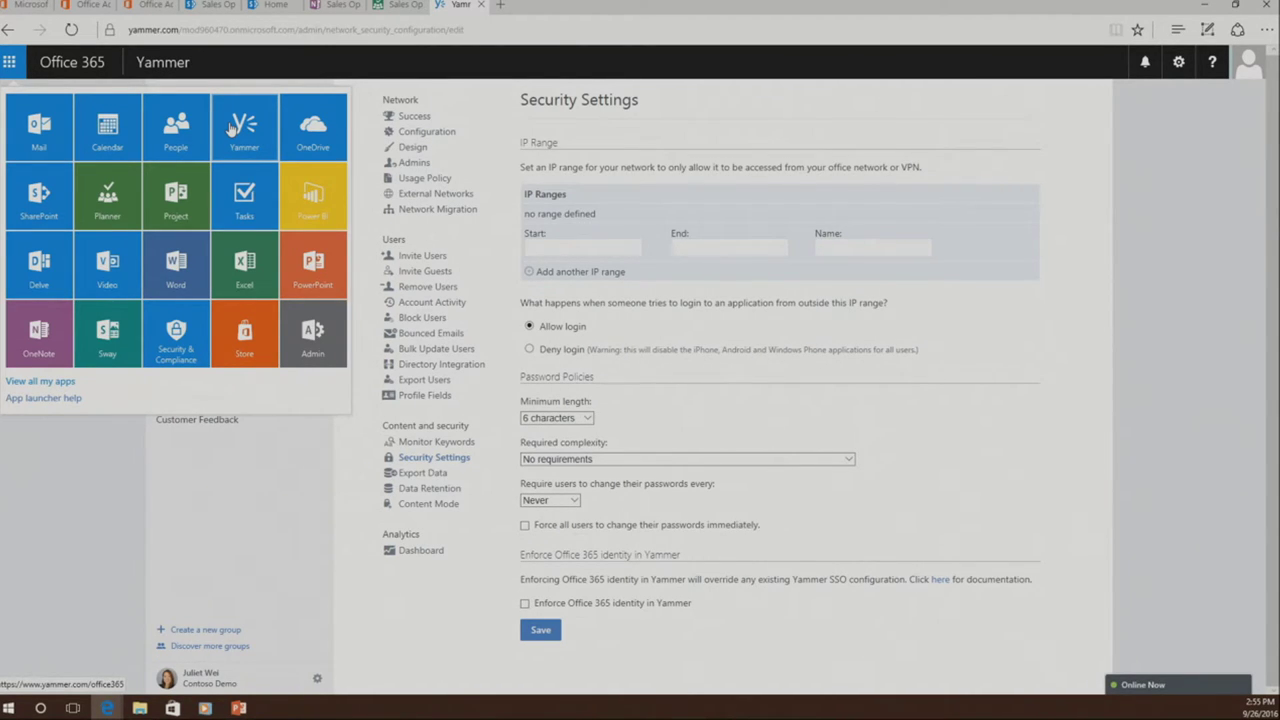
click(822, 534)
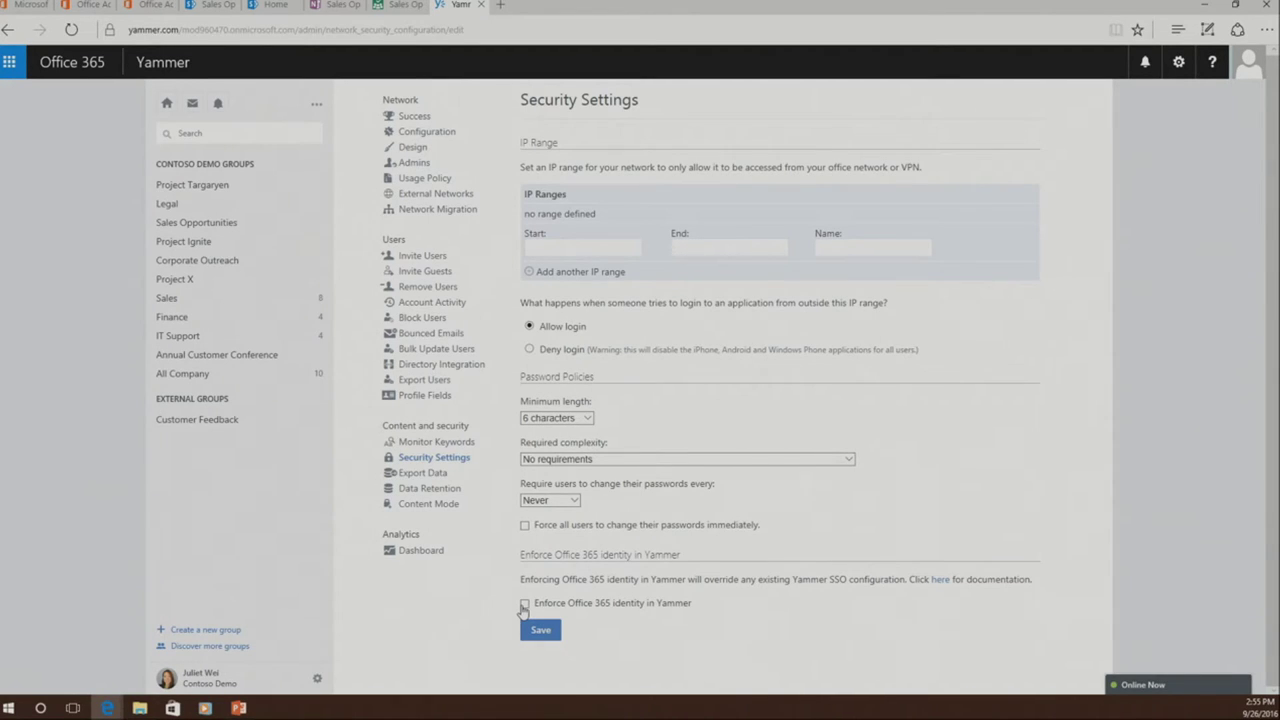
click(524, 604)
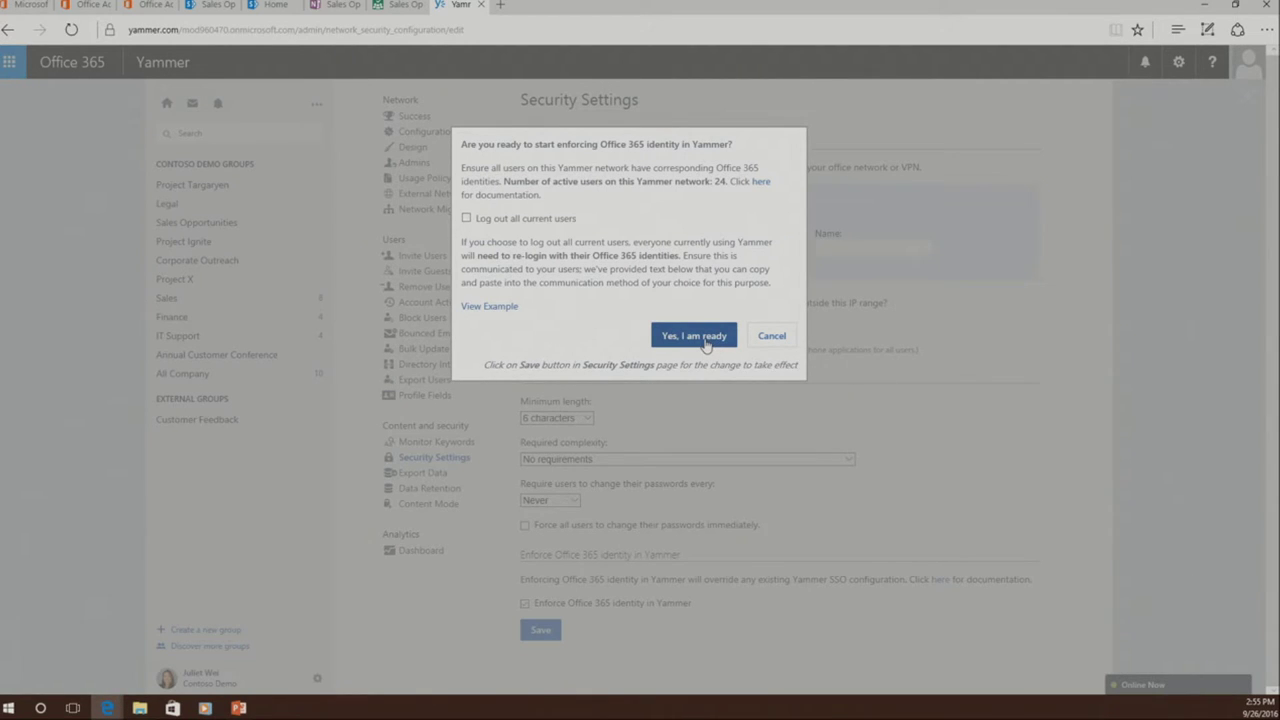
click(706, 340)
click(543, 461)
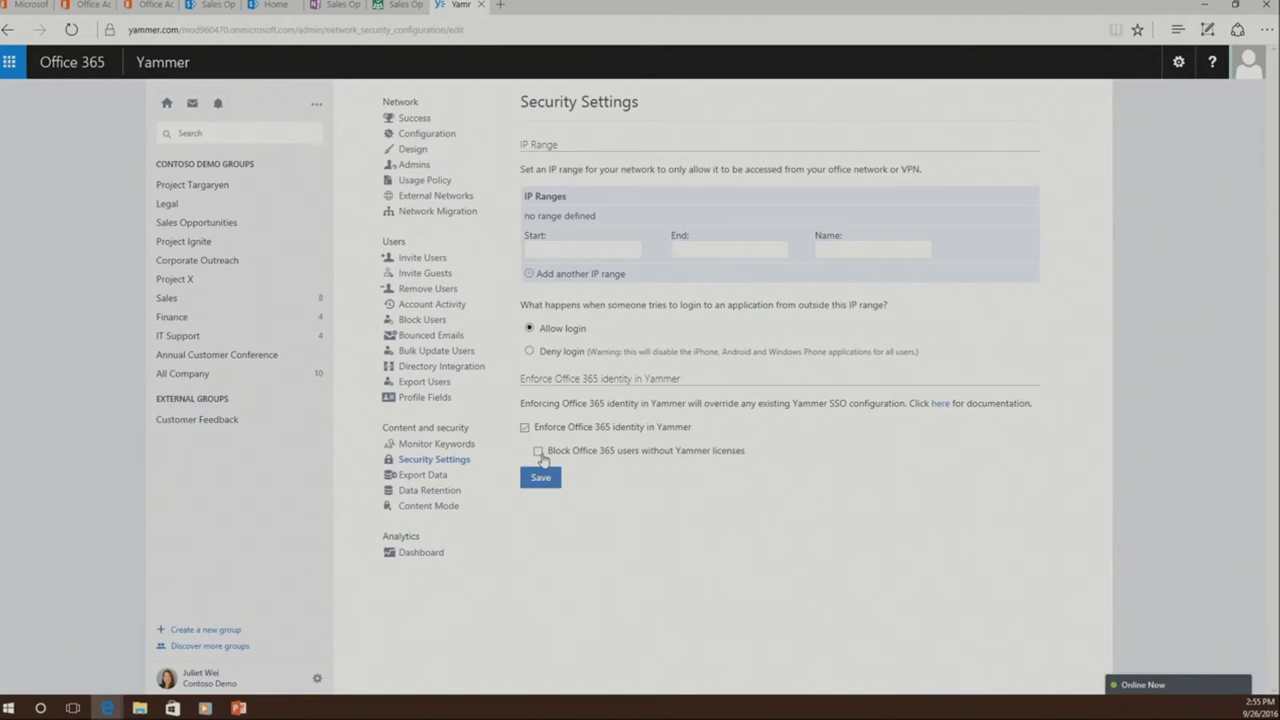
- Block Office 365 users without Yammer licenses, confirm it, and return to the Admin center
click(539, 452)
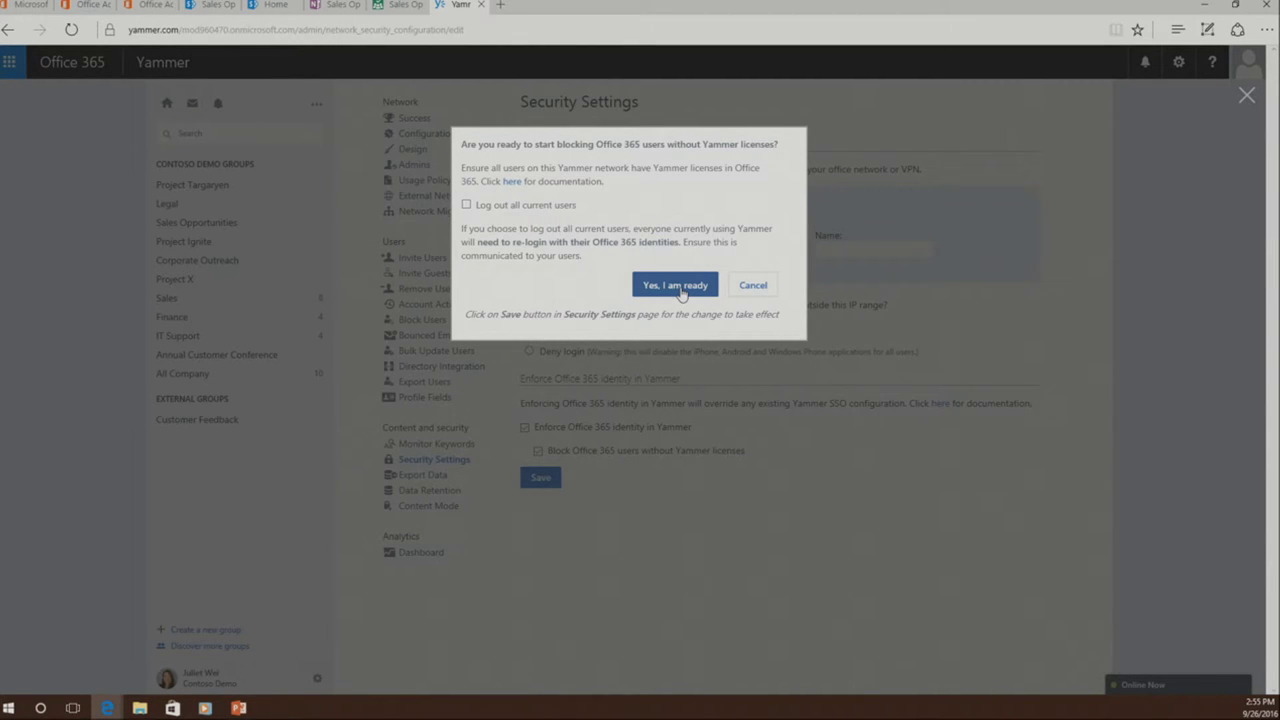
click(676, 285)
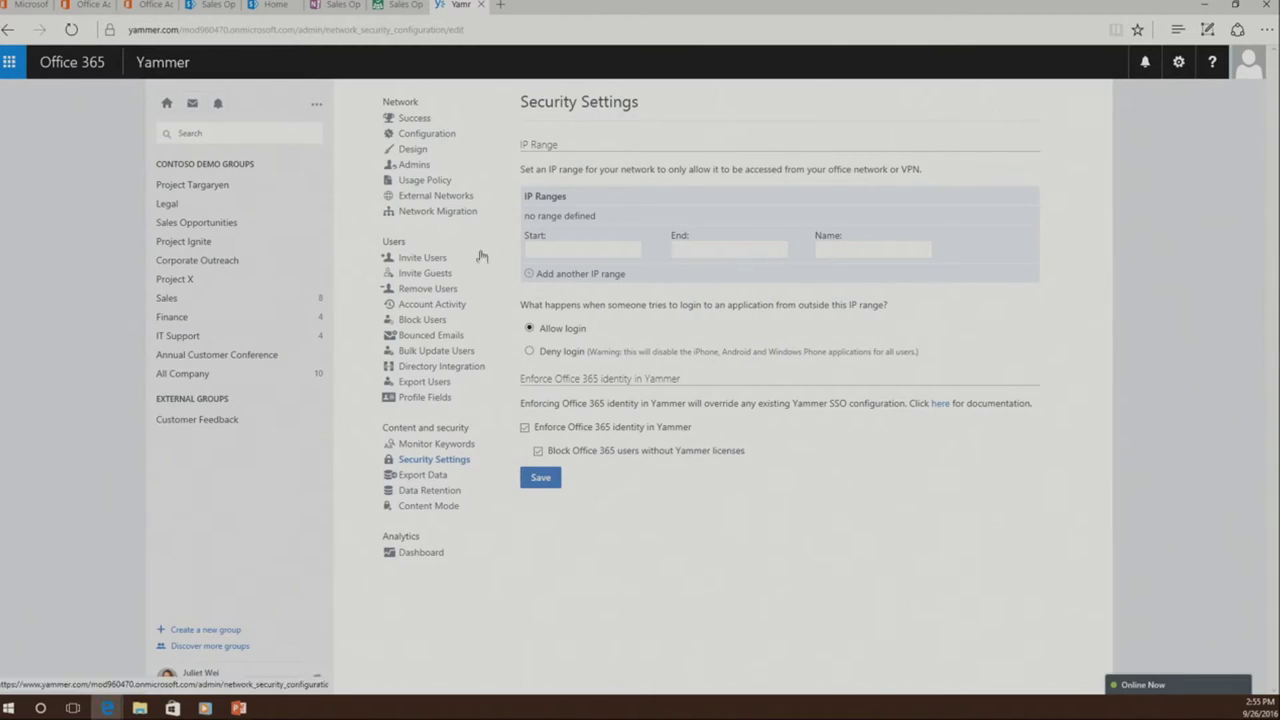
click(88, 5)
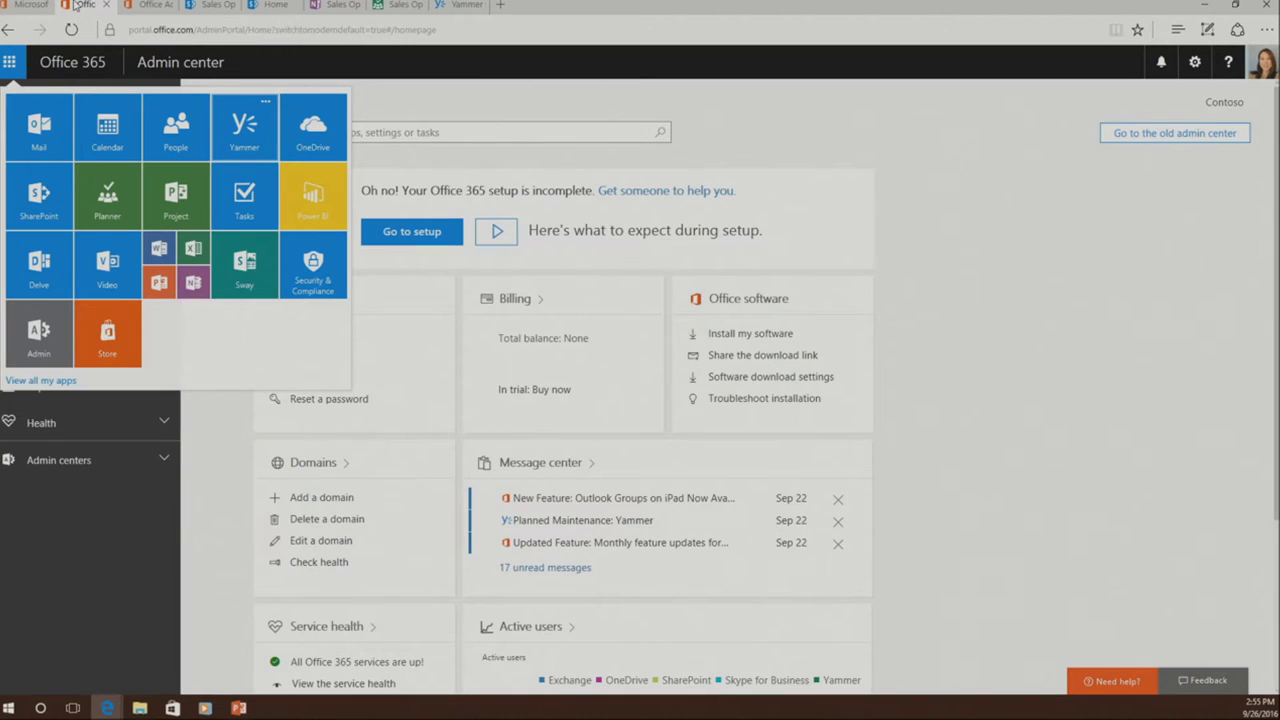
- Open Active users and view the first user's details, showing E5 and Project Online licenses
click(711, 100)
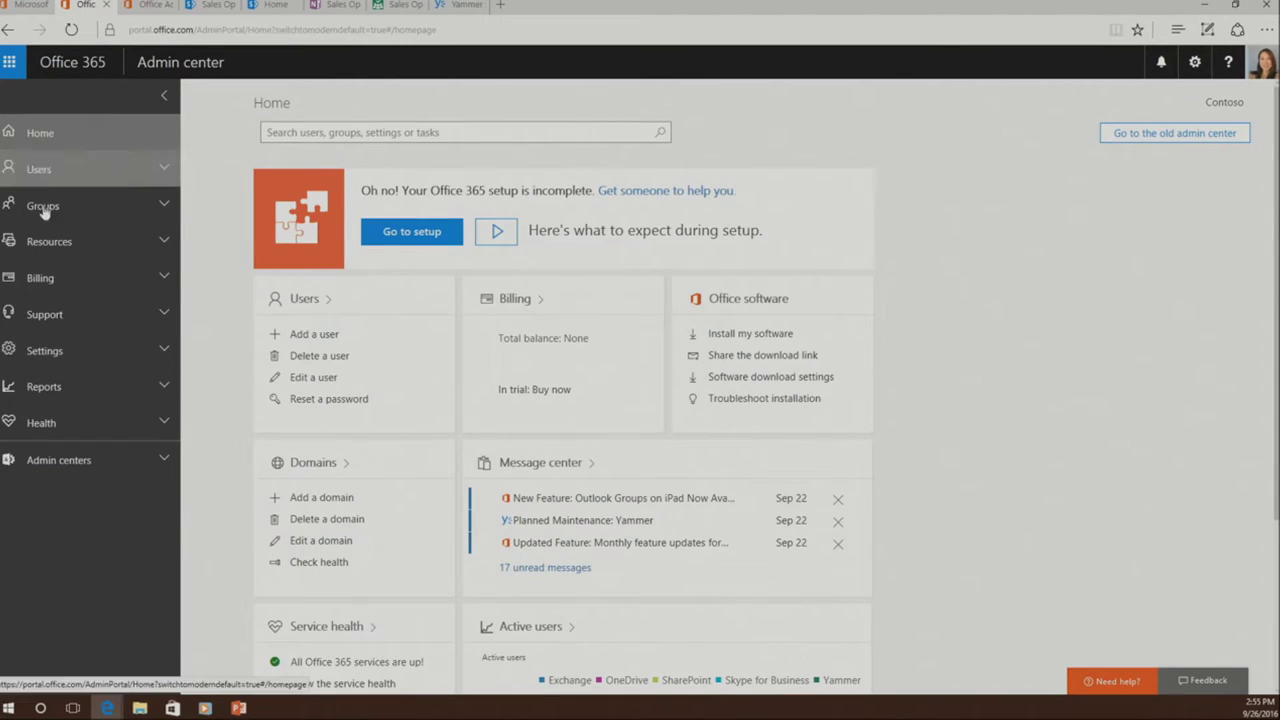
click(65, 175)
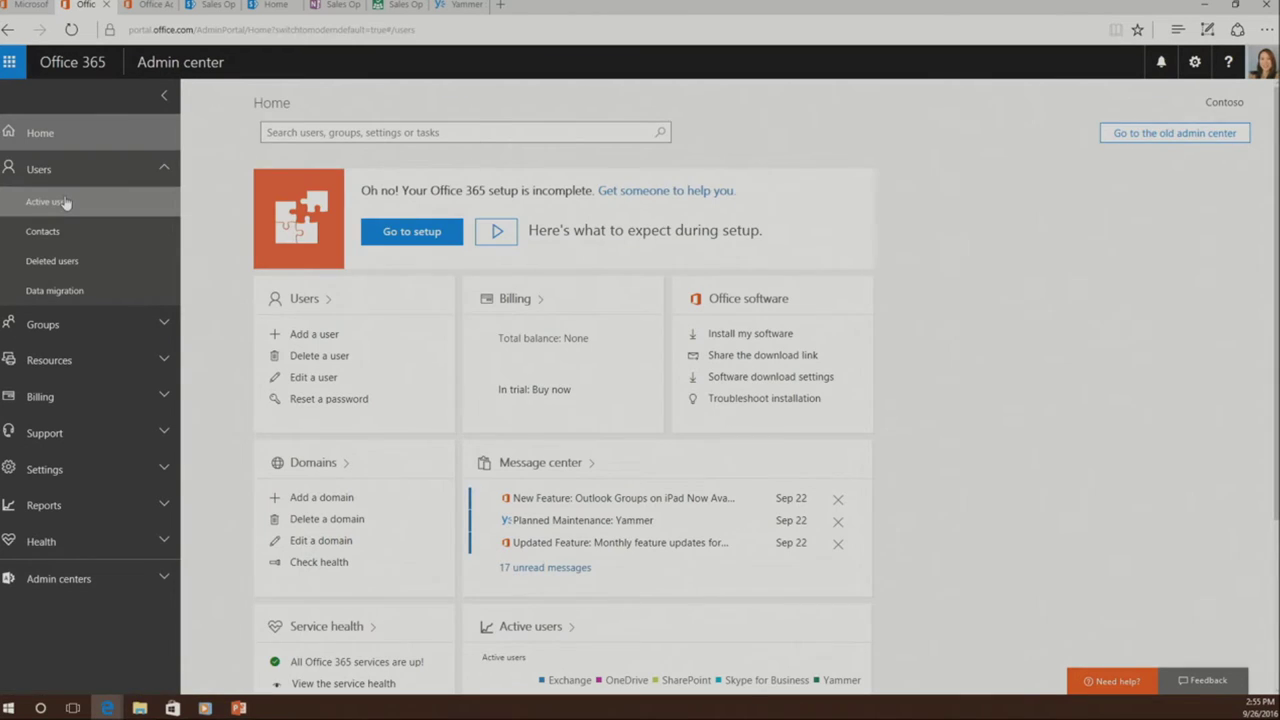
click(64, 202)
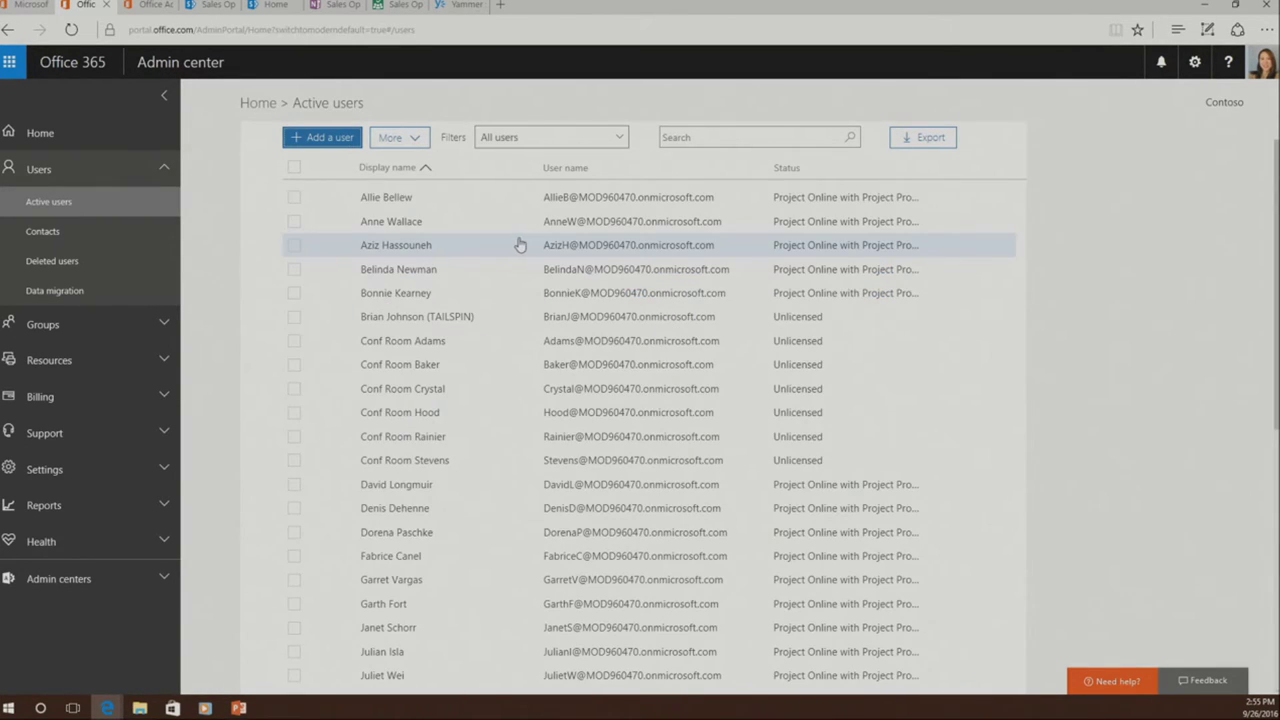
click(512, 200)
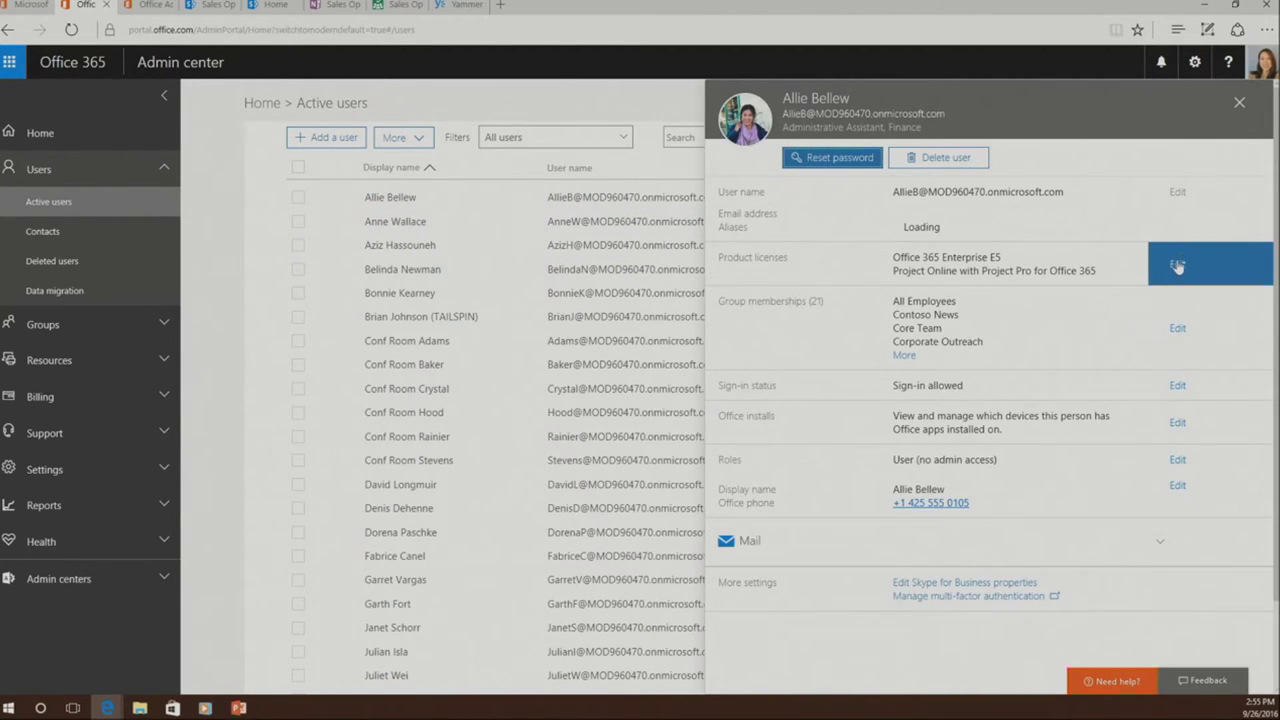
click(1177, 264)
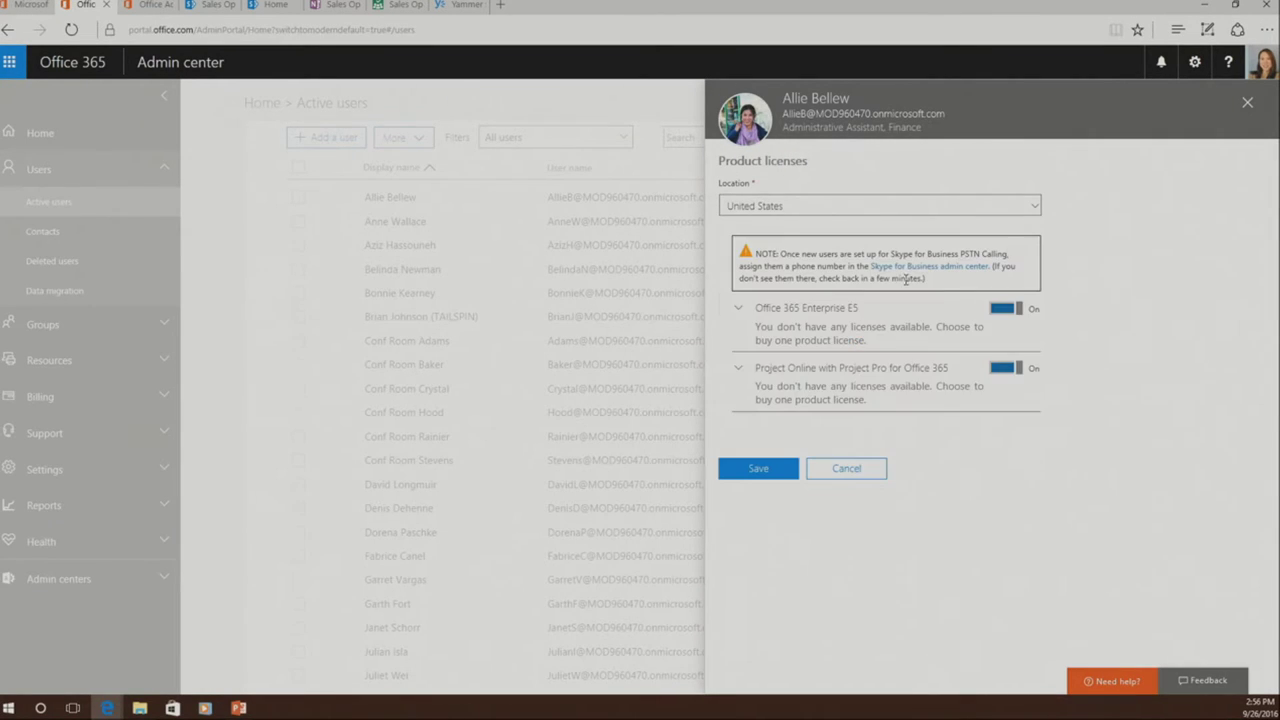
click(739, 312)
scroll(943, 443, down, 5)
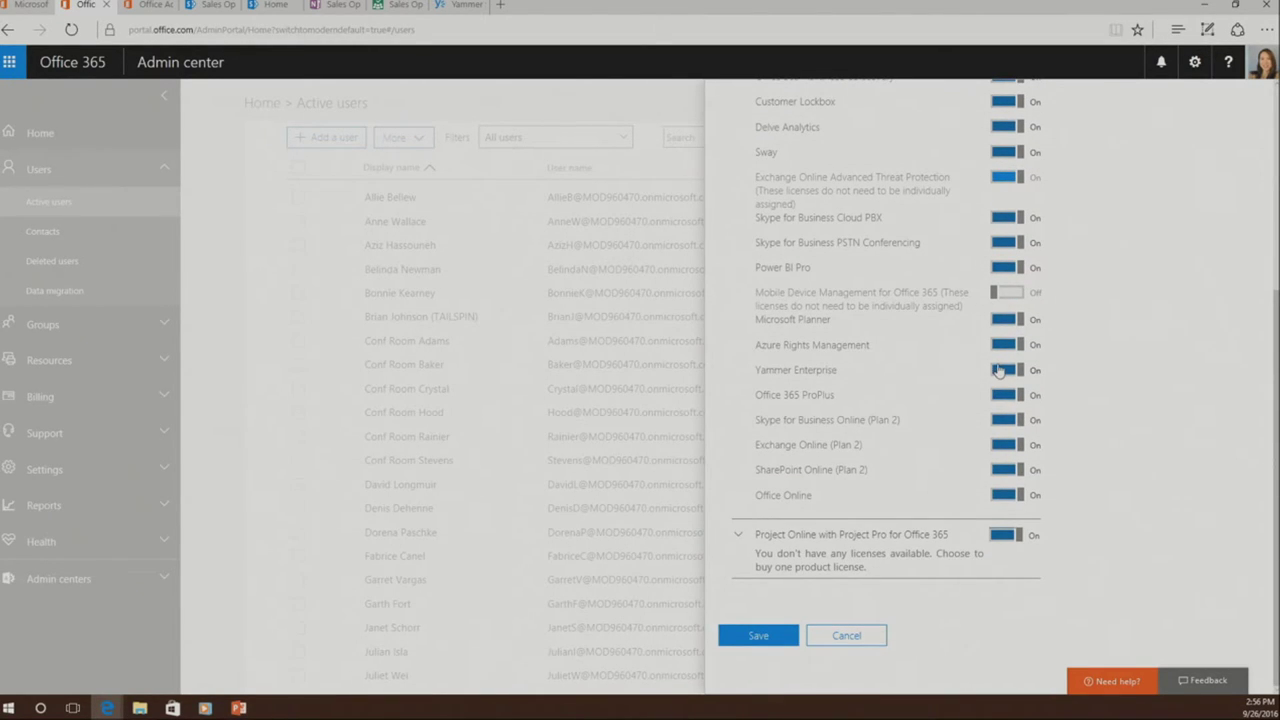
click(1001, 371)
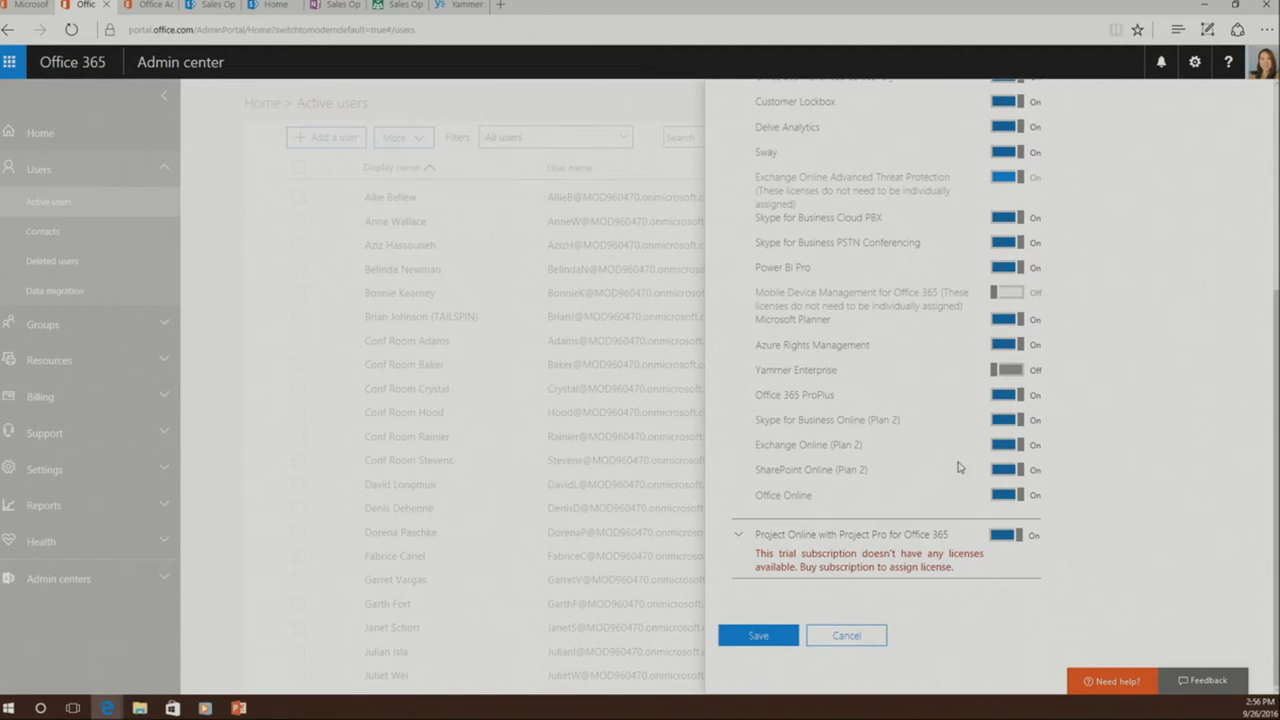
click(873, 637)
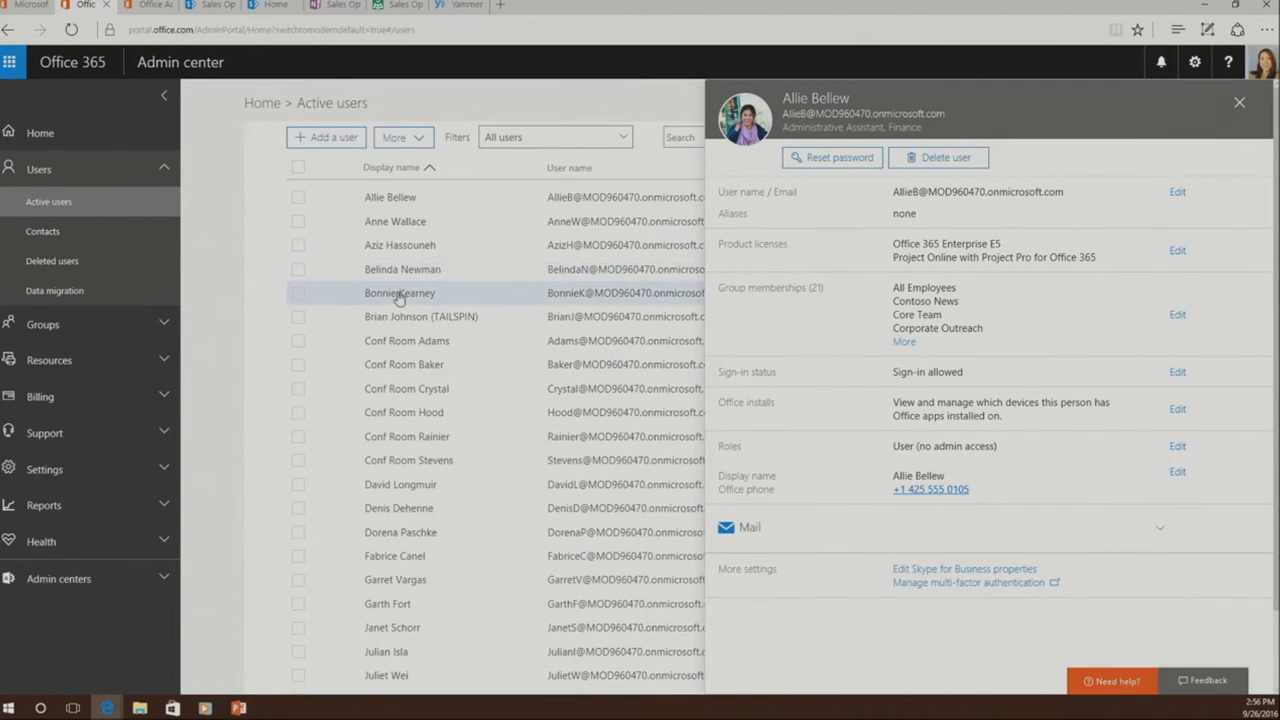
- Review the Domains page under Settings, then open the Groups list
click(245, 425)
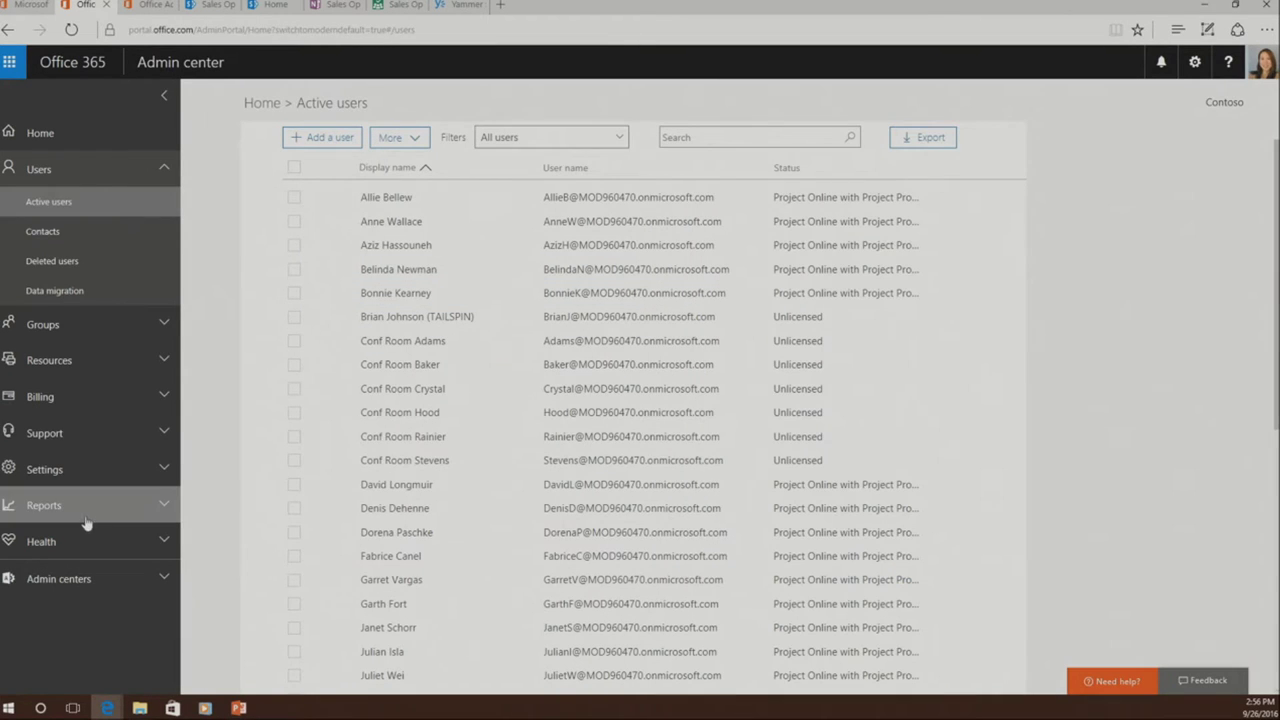
click(88, 480)
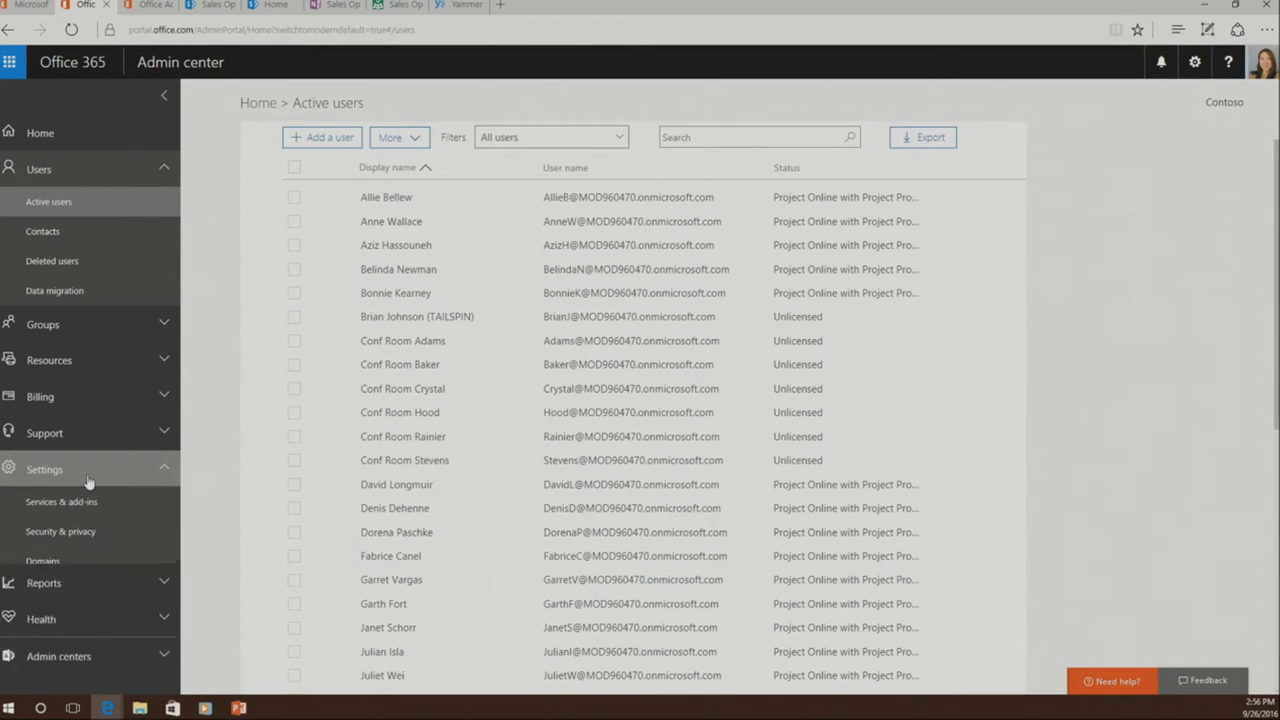
click(38, 561)
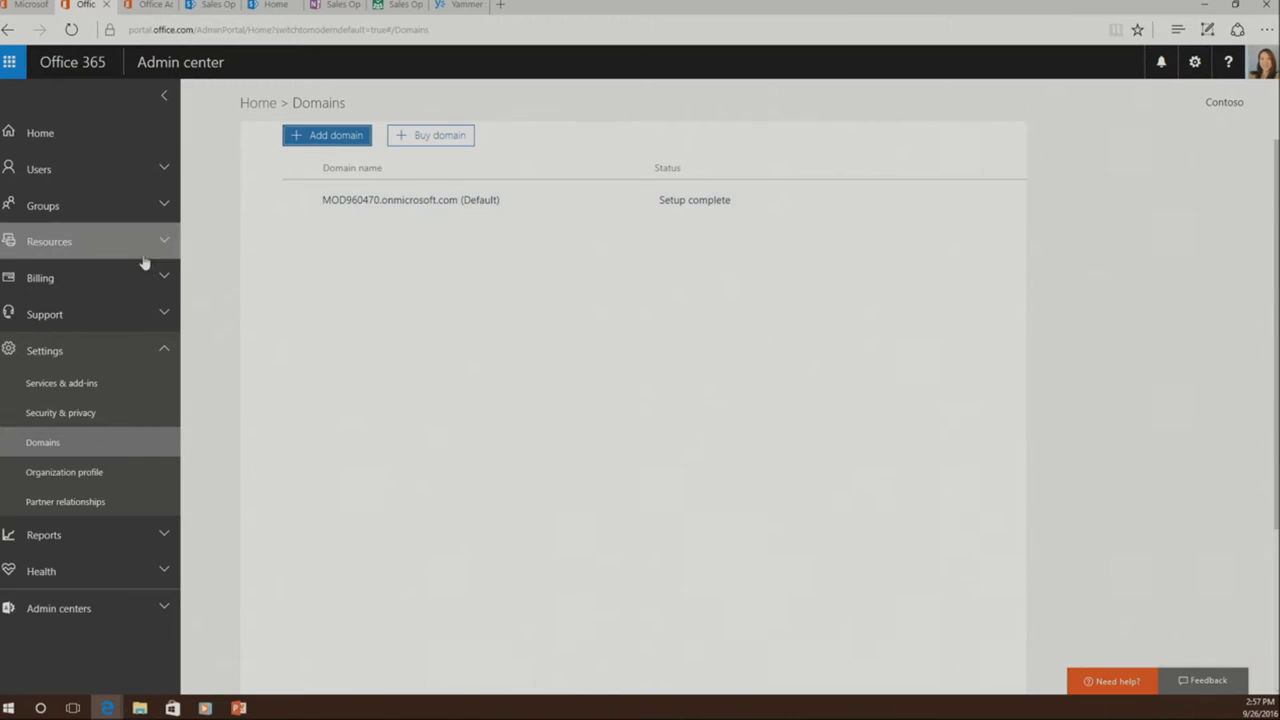
click(75, 208)
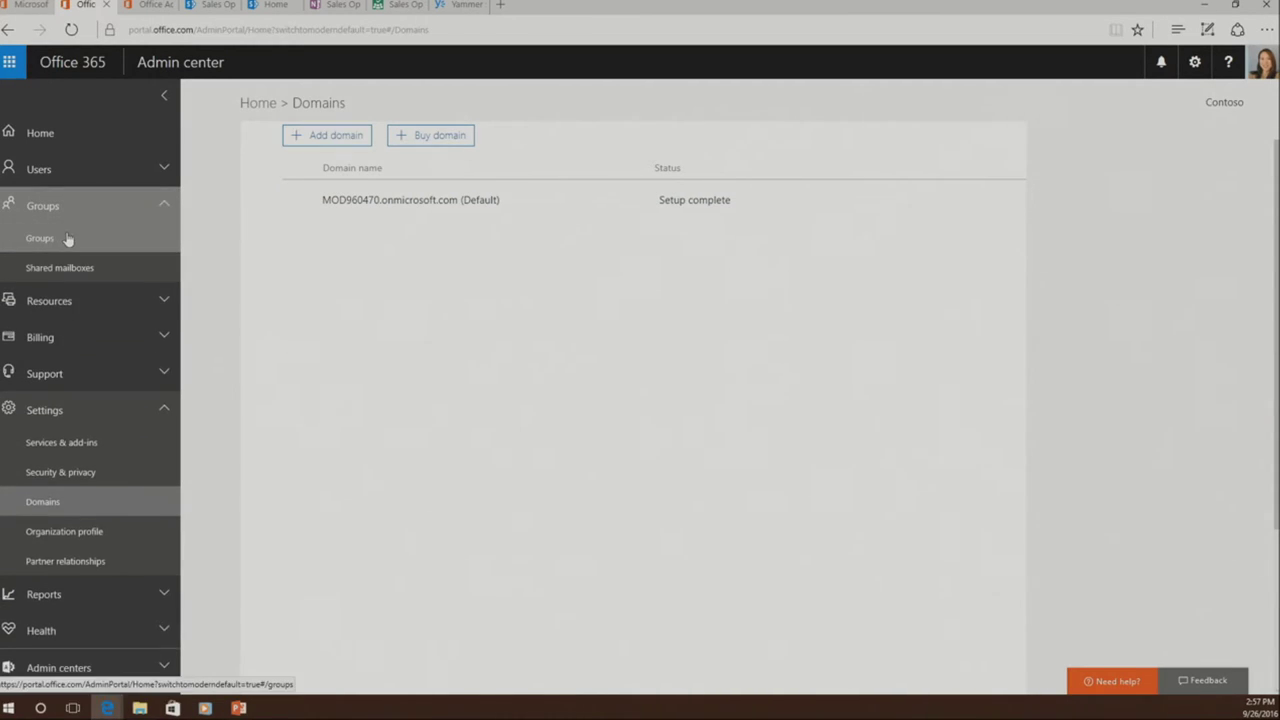
click(66, 240)
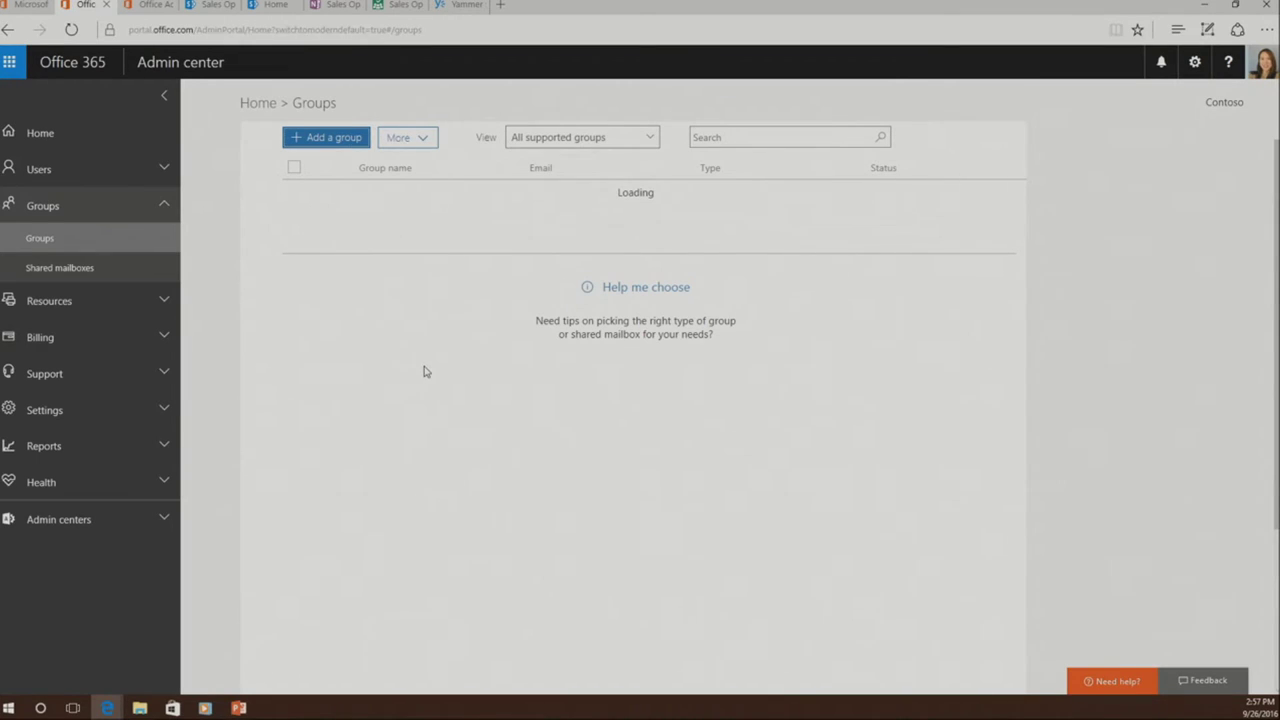
scroll(430, 420, down, 3)
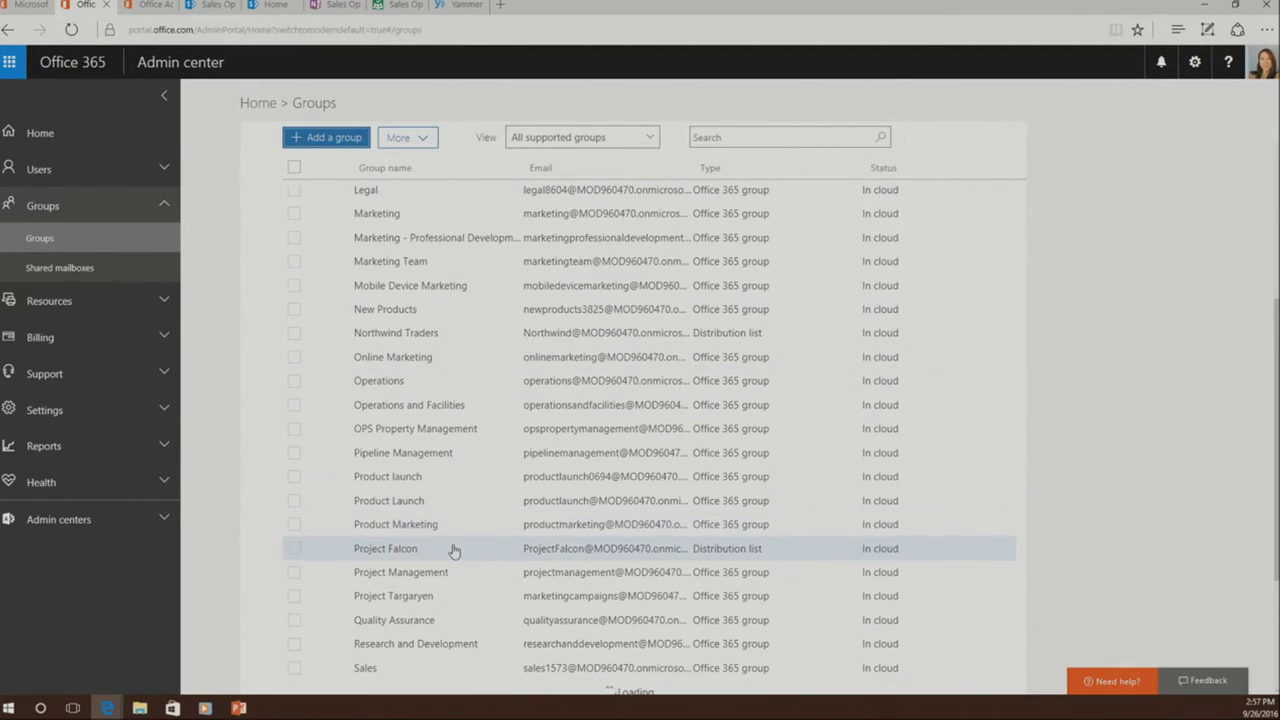
click(453, 596)
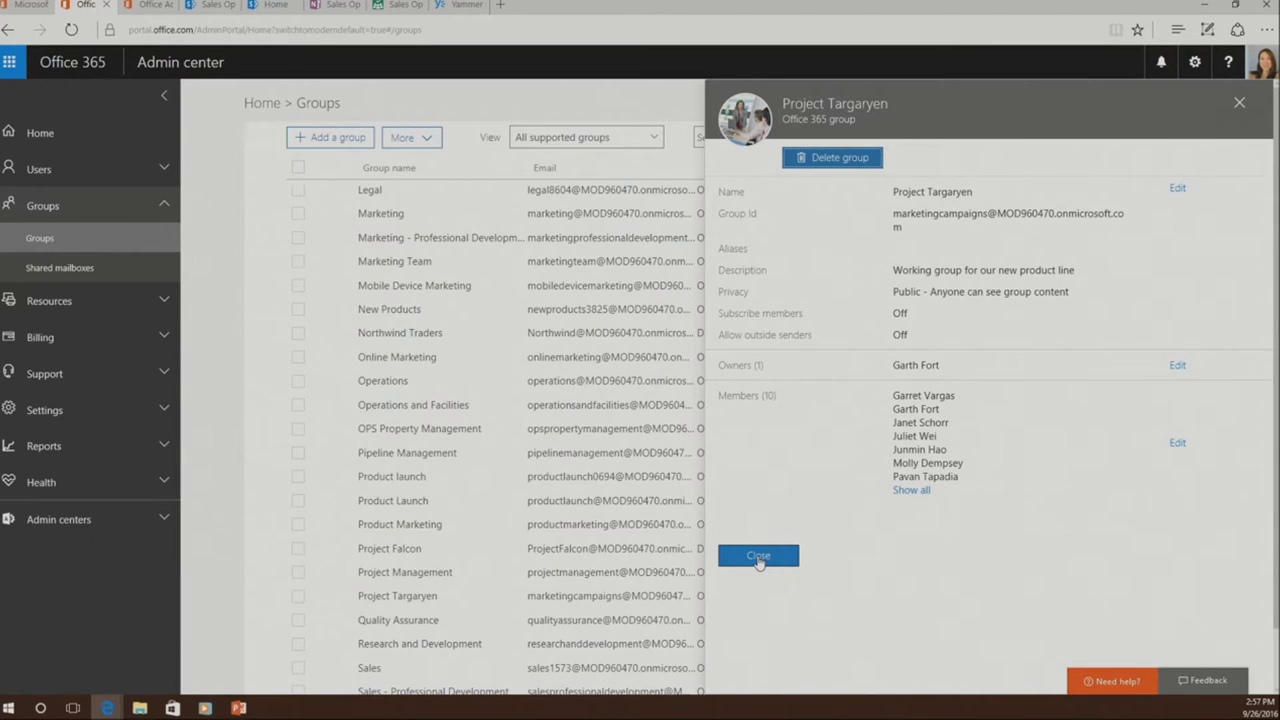
click(758, 559)
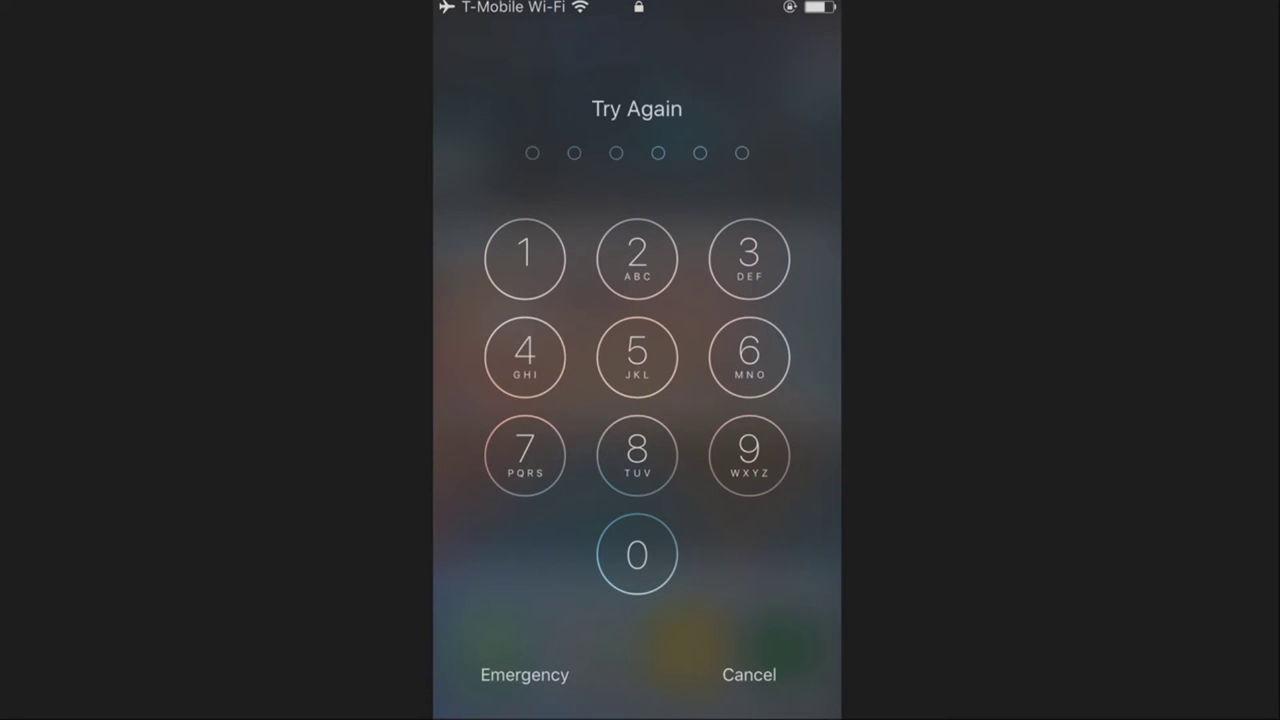
- Unlock the phone with its passcode, launch Yammer and enter the app PIN
click(637, 554)
click(637, 554)
click(637, 554)
click(637, 554)
click(637, 554)
click(637, 554)
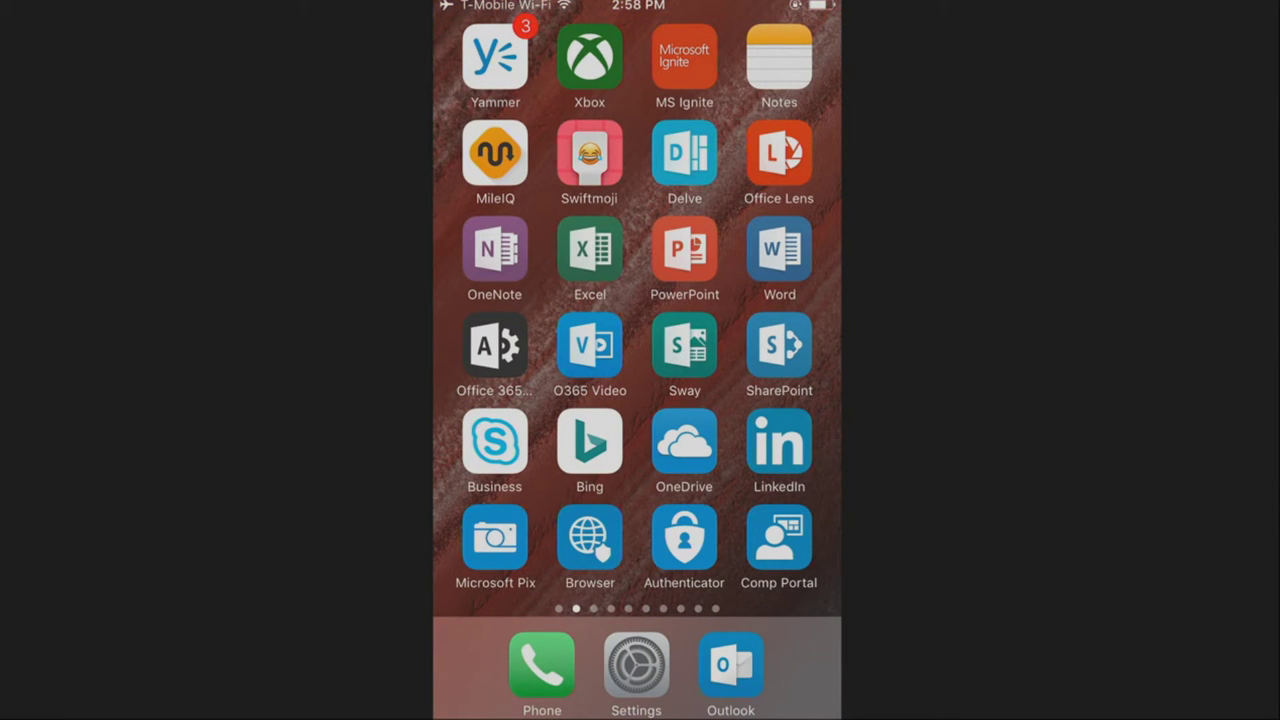
click(495, 56)
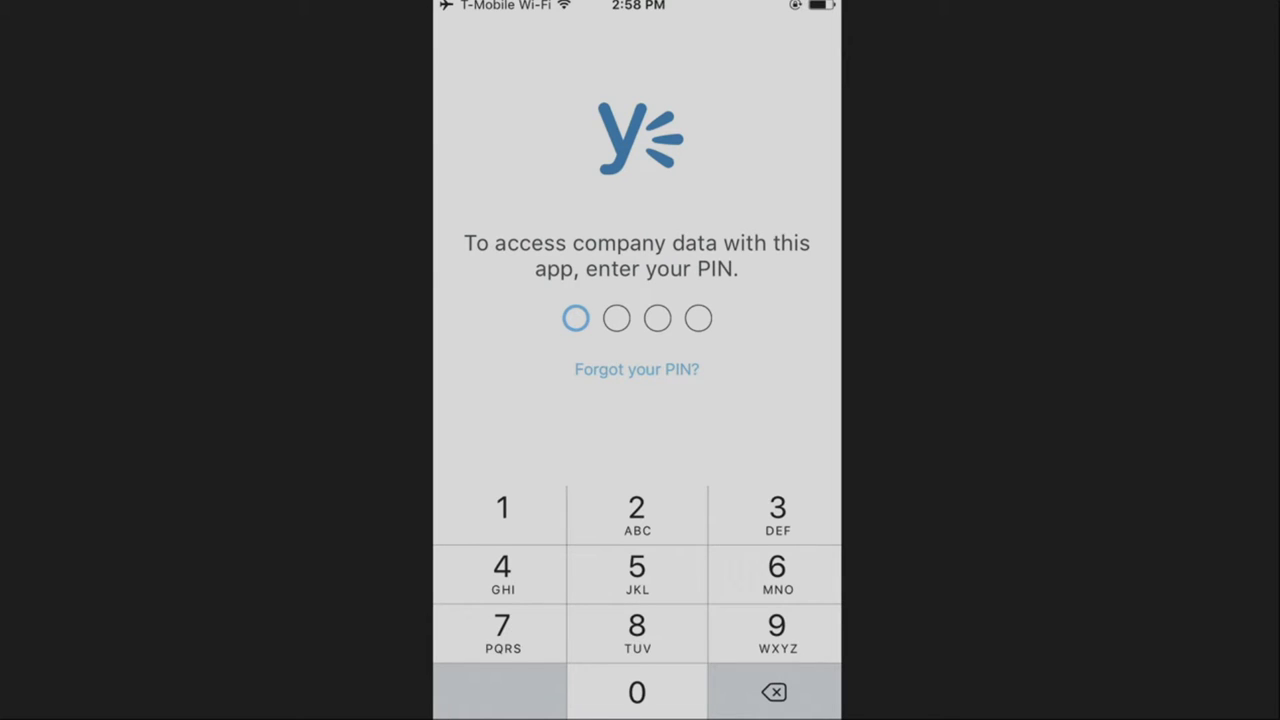
text(0000)
- Post the resumed Fabrikam feedback draft to the Sales Opportunities group
click(453, 39)
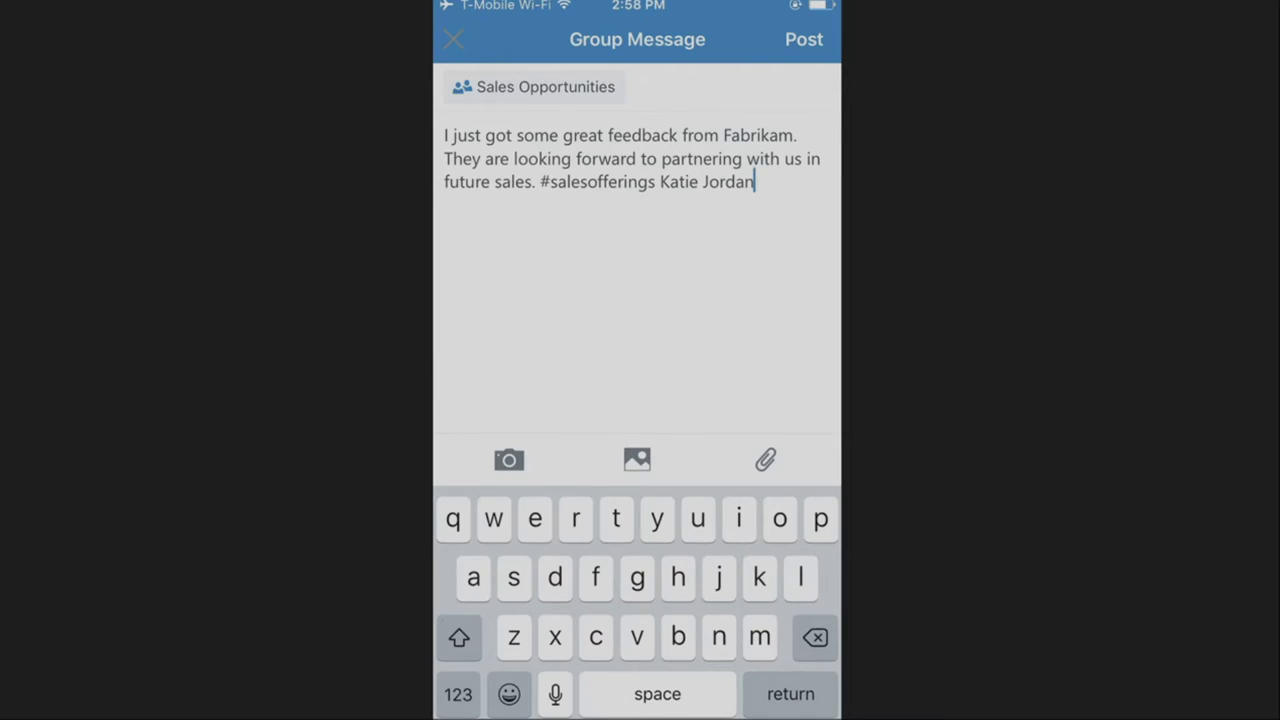
click(637, 434)
click(804, 39)
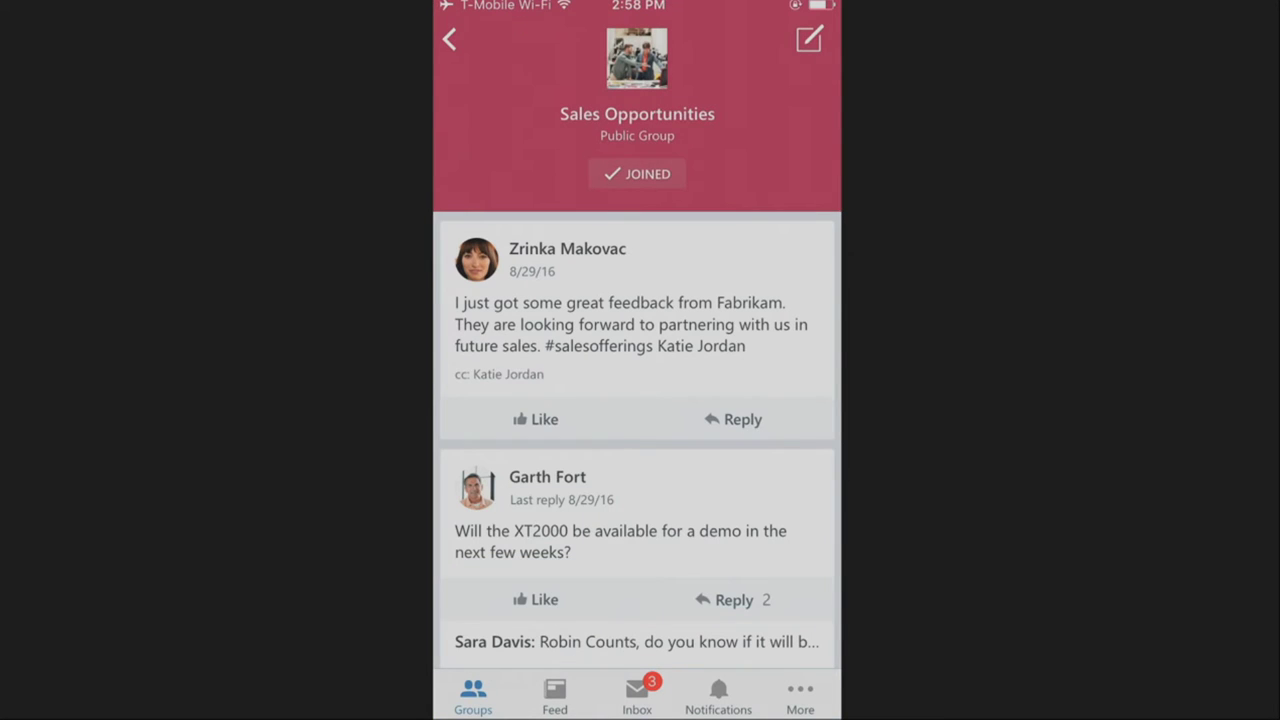
- Open the European Expansion Dashboard conversation in Sales Opportunities and view its author's profile
click(449, 39)
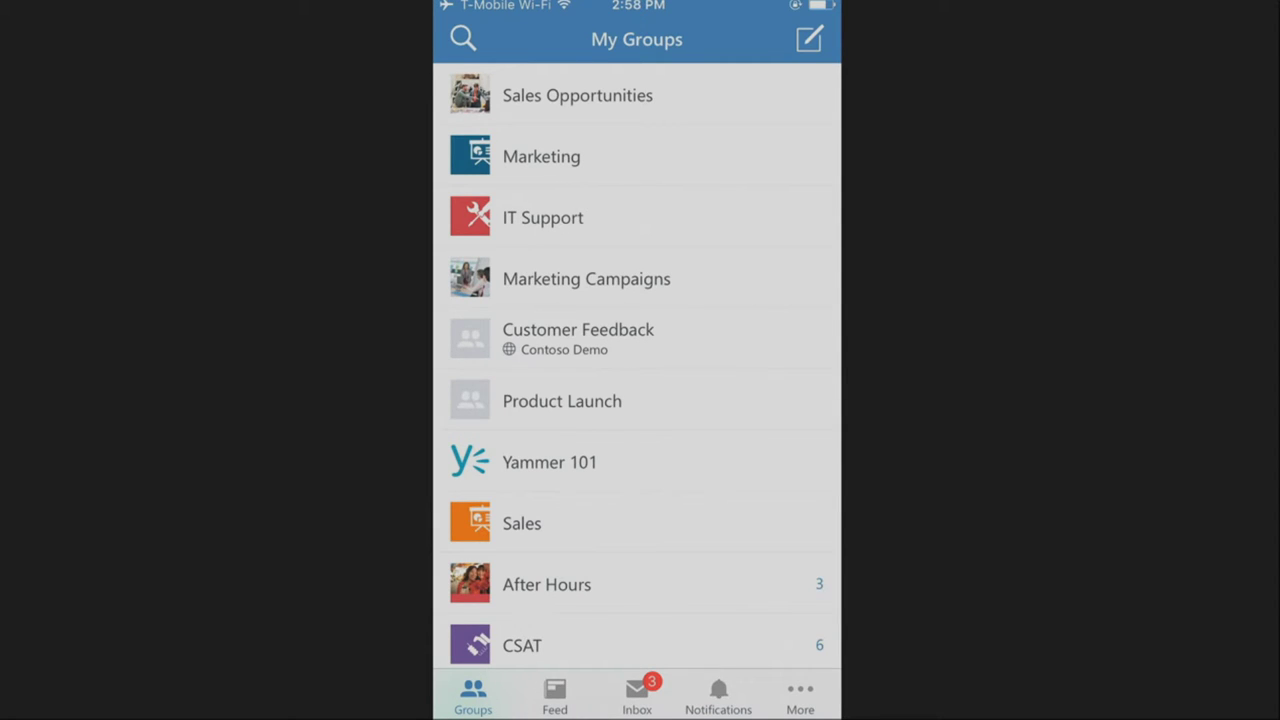
click(577, 95)
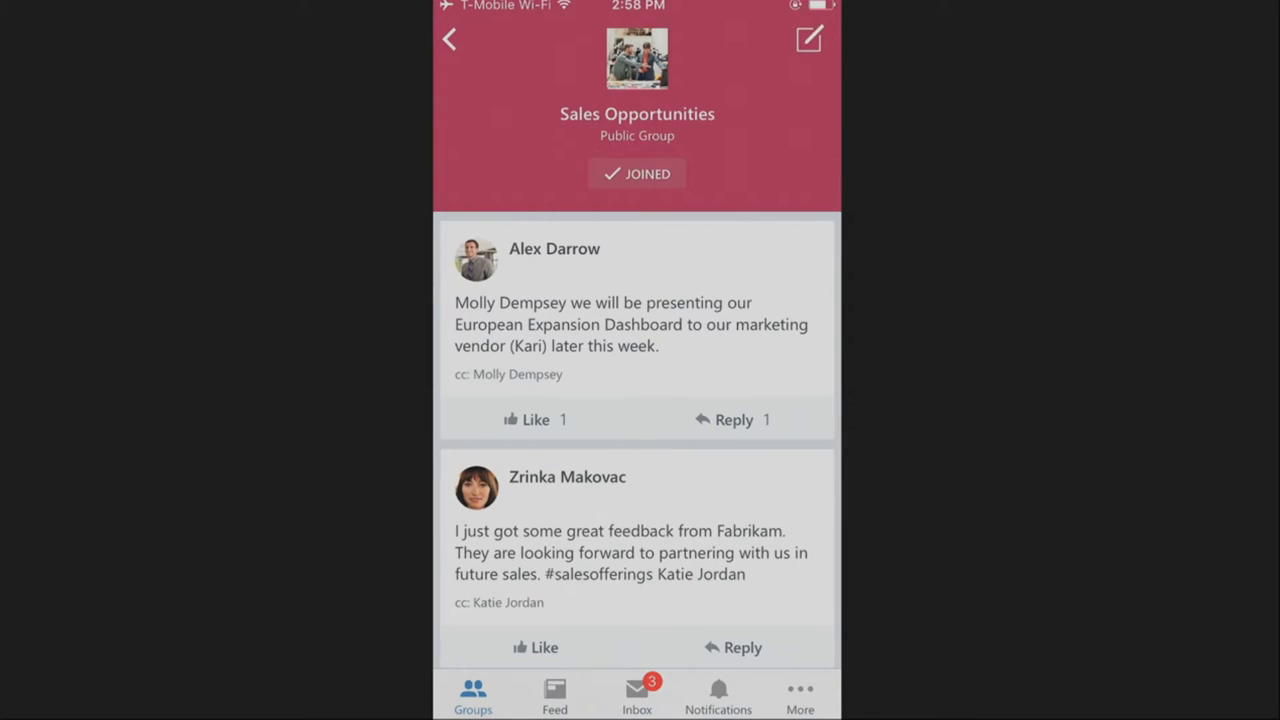
click(630, 324)
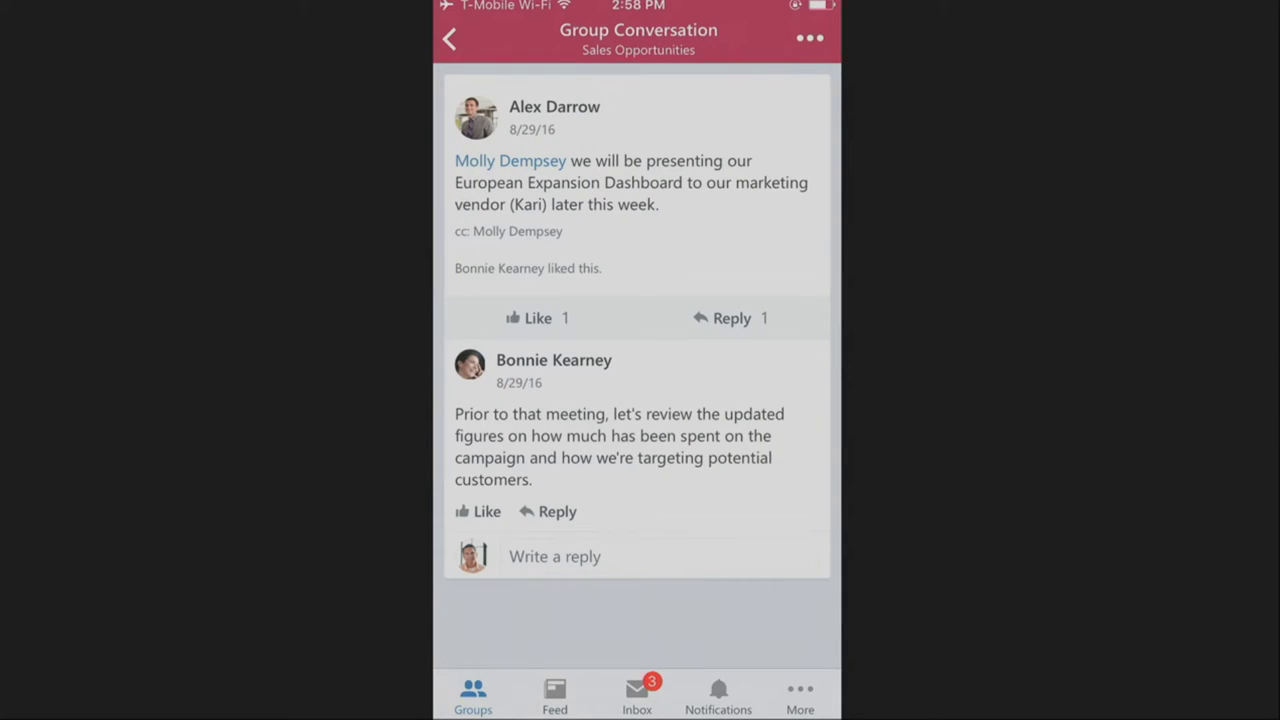
click(476, 117)
- Select the full text of the European Expansion Dashboard post
click(694, 182)
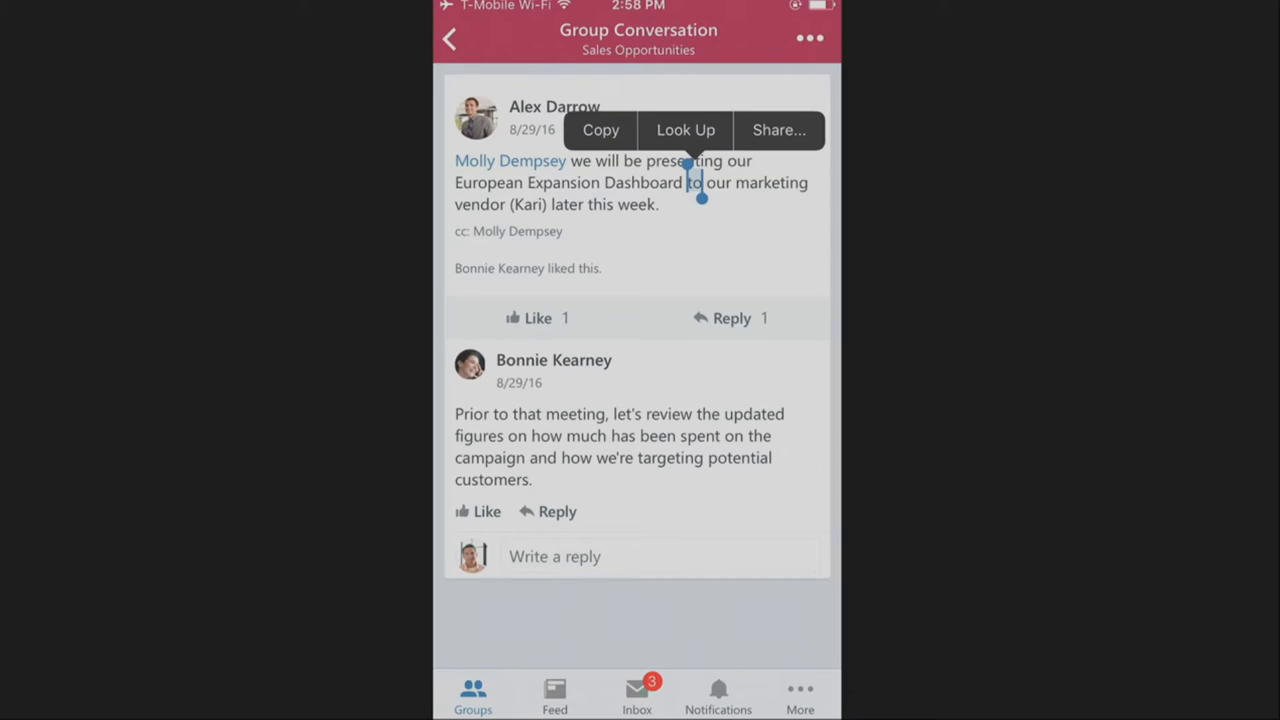
drag(702, 198, 660, 206)
drag(688, 162, 456, 150)
key(ctrl+c)
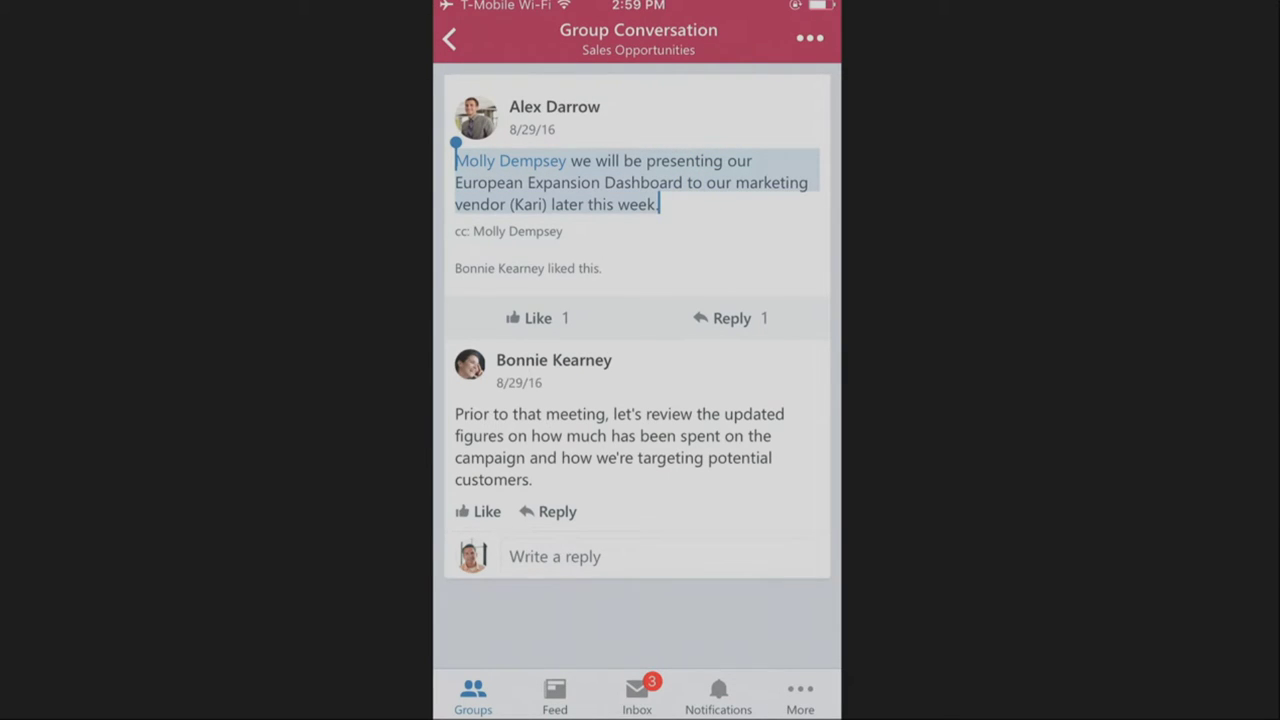
- Paste the copied post text into a new Sales Opportunities group message
click(449, 38)
click(810, 38)
click(566, 158)
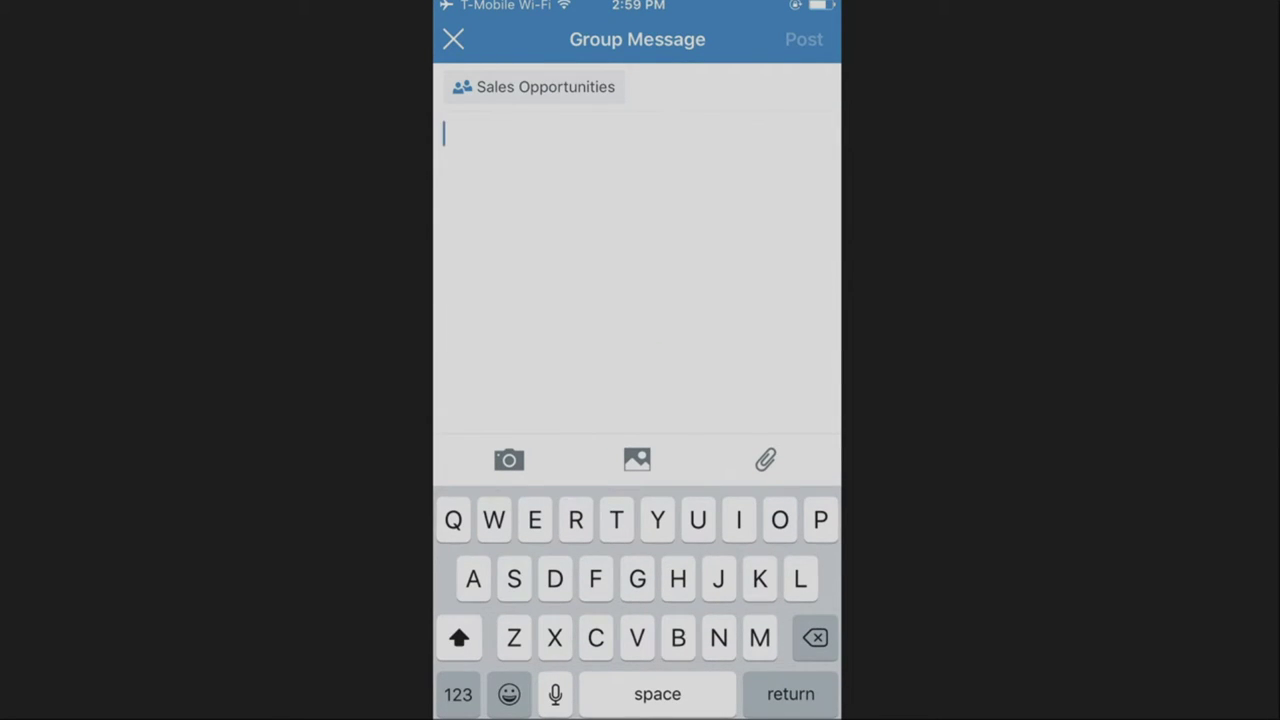
click(444, 134)
click(480, 80)
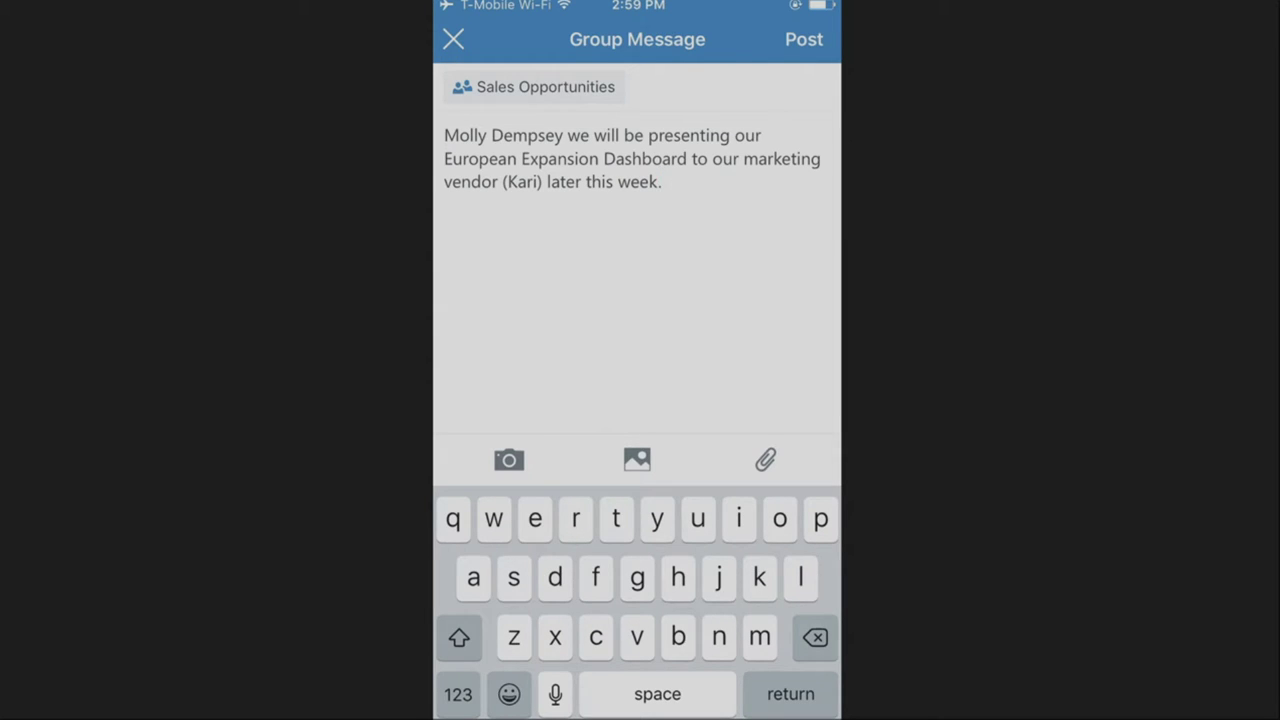